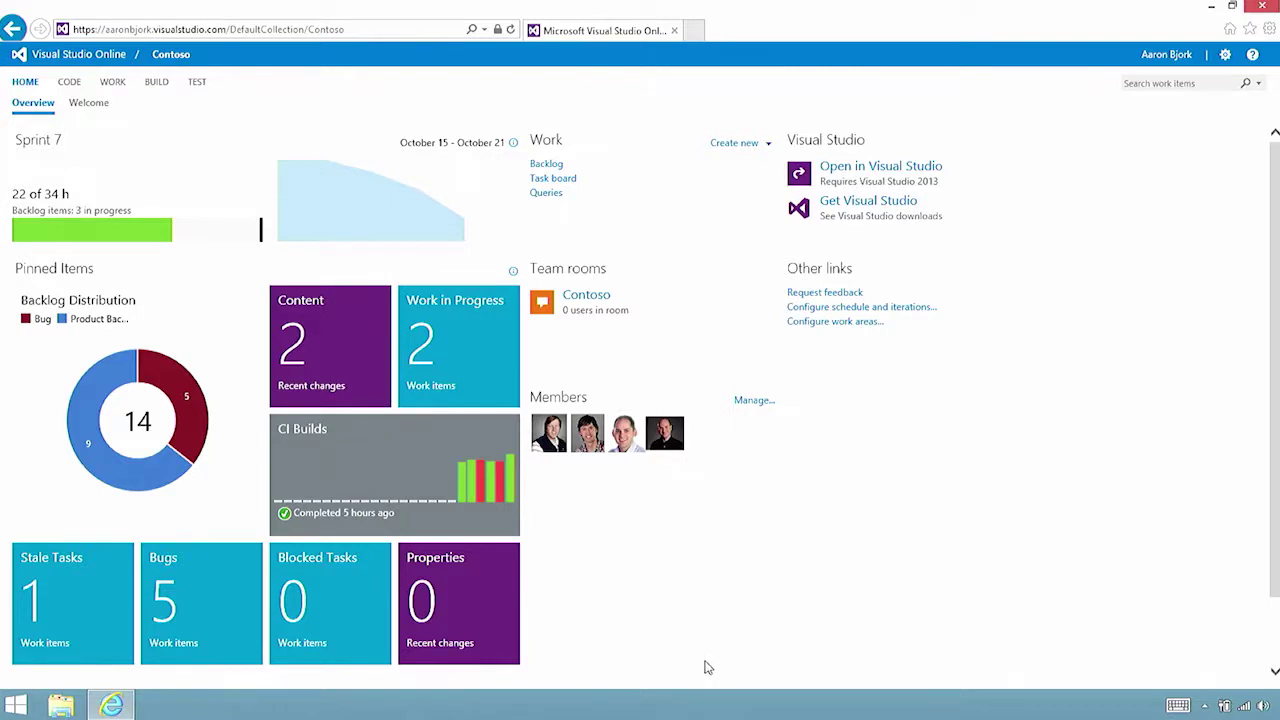
# Open the product backlog and move the "Edit existing users" item up to order 4.
pyautogui.click(556, 170)
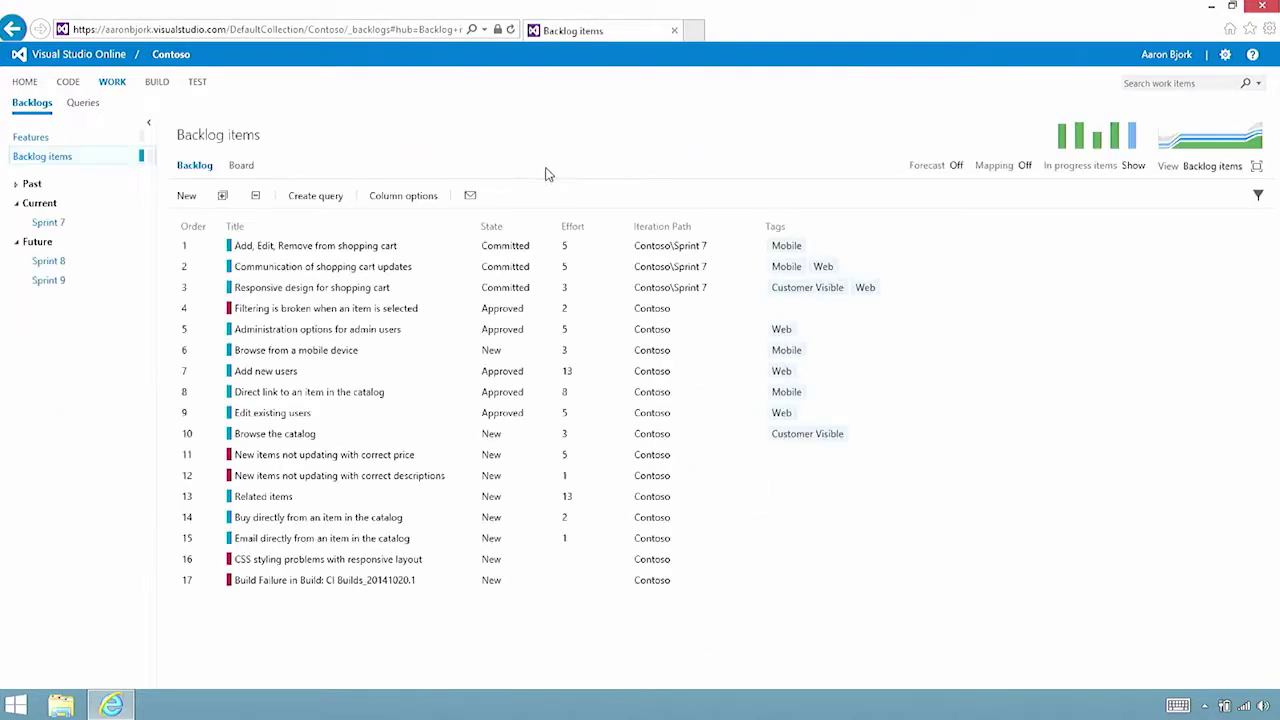
pyautogui.moveTo(369, 330); pyautogui.dragTo(328, 318)
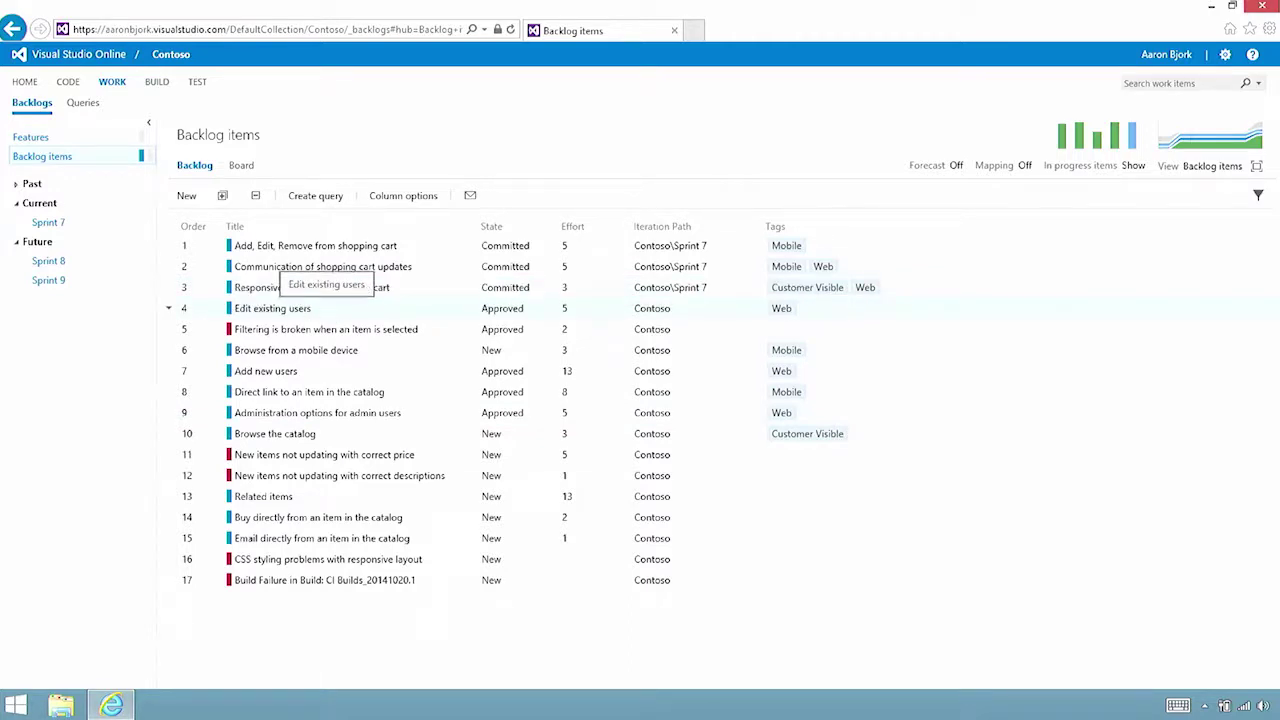
# Add a product backlog item titled "Adding new items" and move it to order 7, directly below "Browse from a mobile device".
pyautogui.click(186, 195)
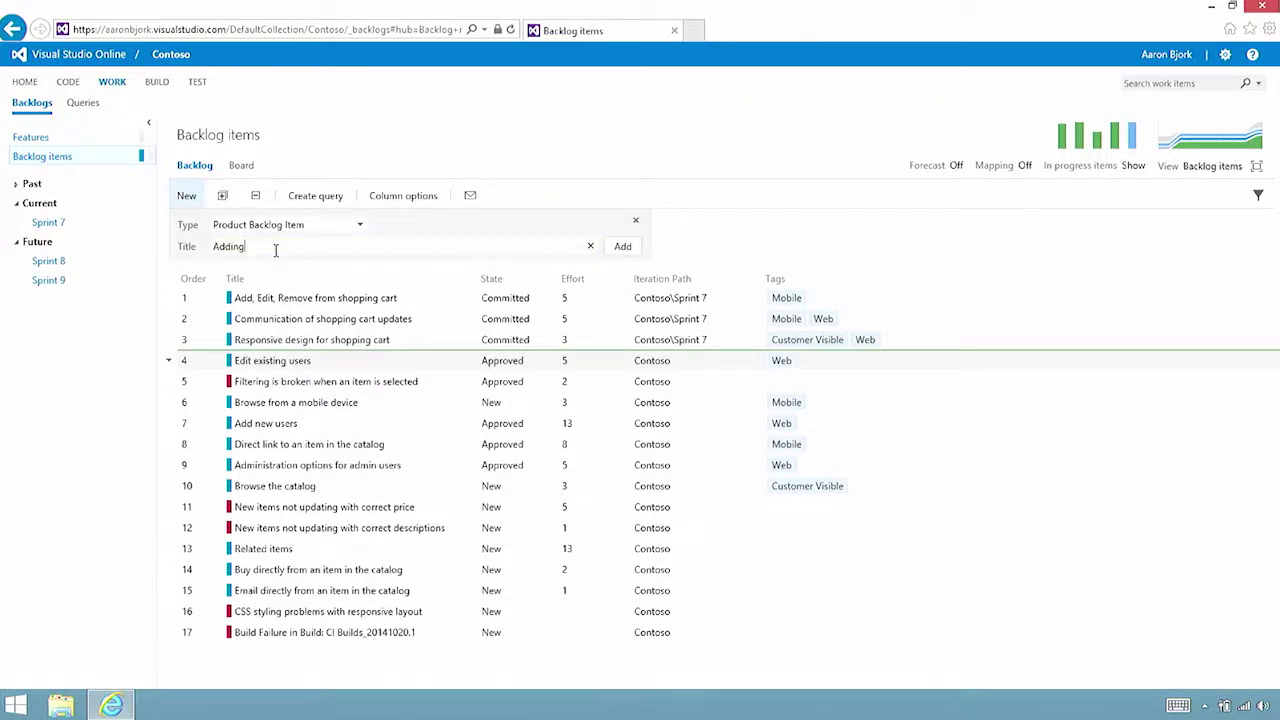
pyautogui.press('Return')
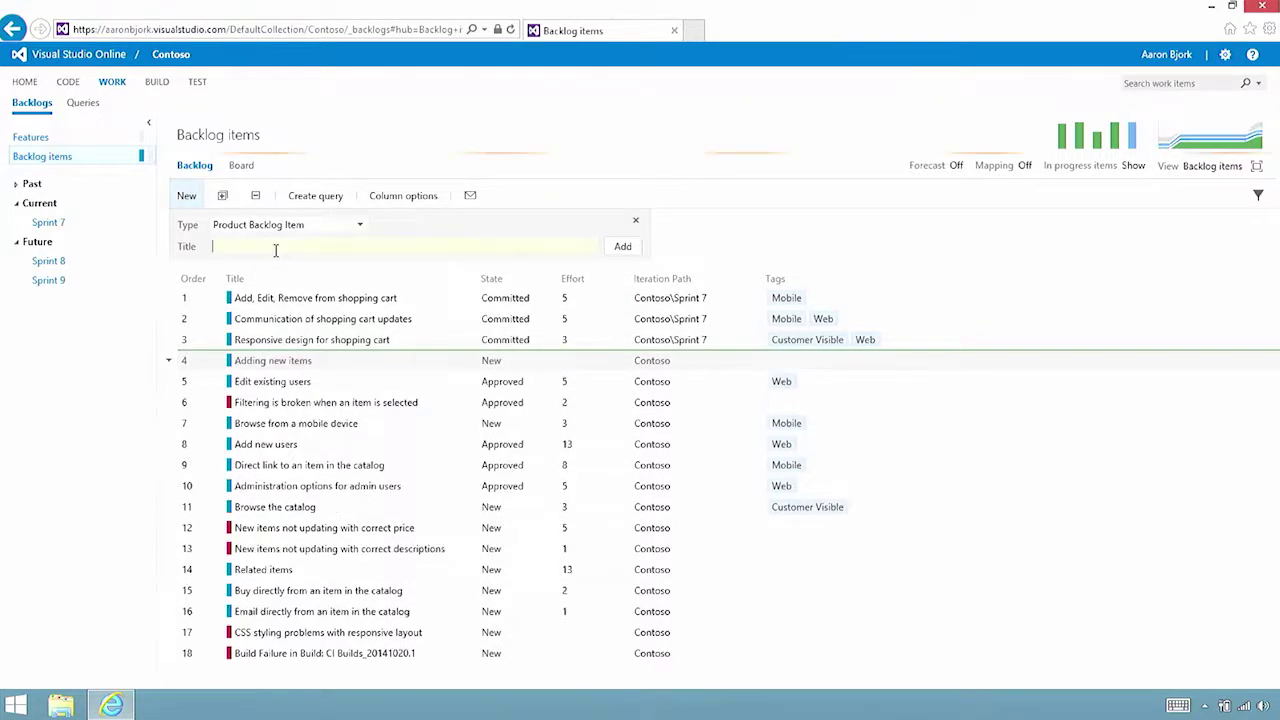
pyautogui.moveTo(311, 367); pyautogui.dragTo(365, 432)
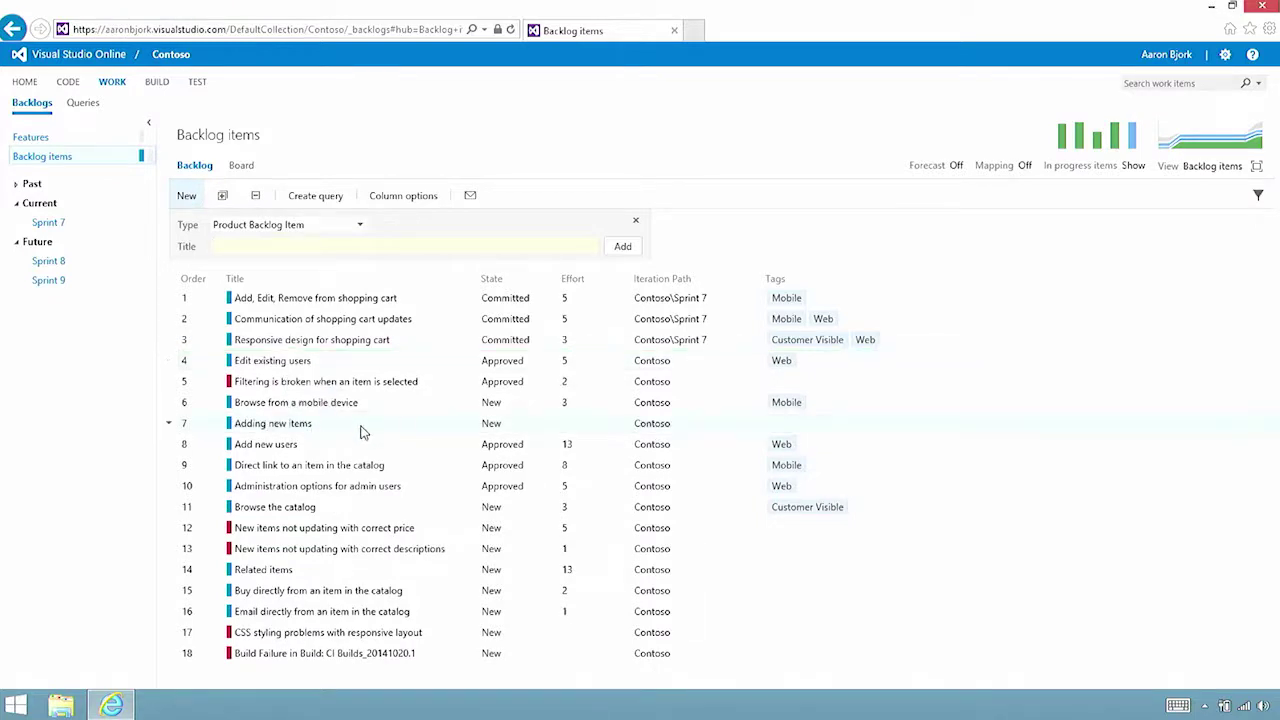
pyautogui.click(636, 222)
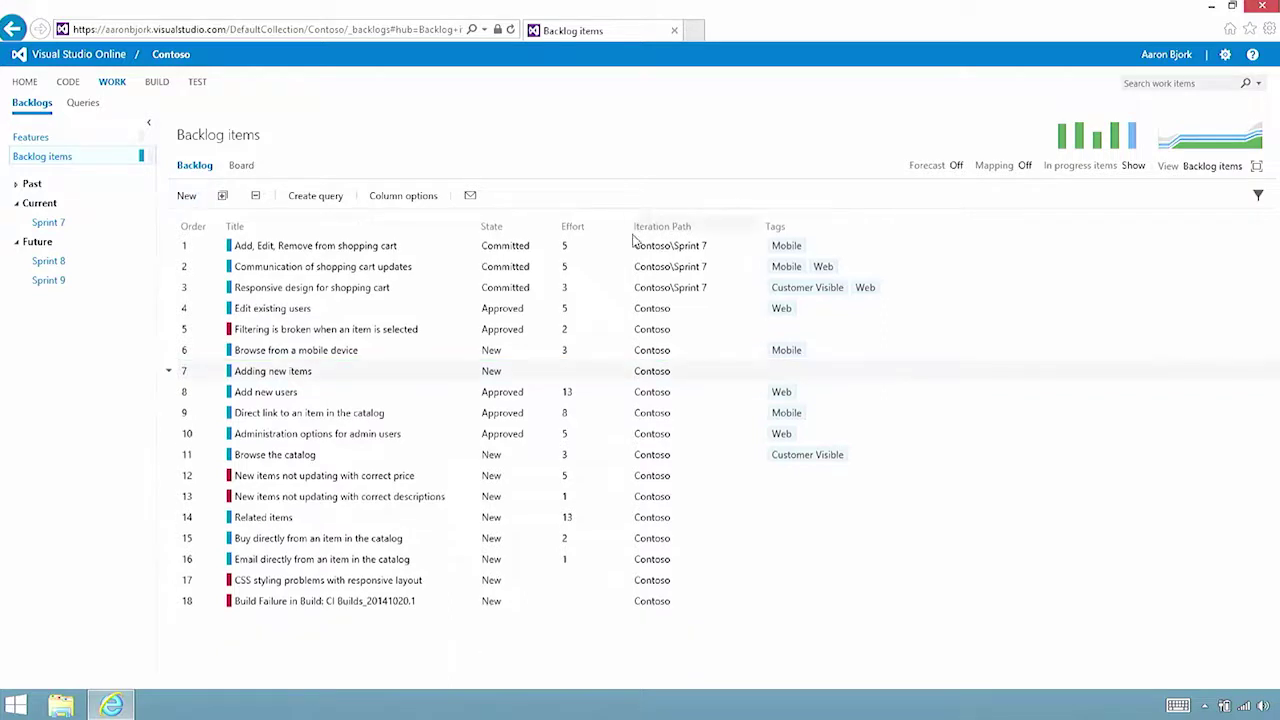
# Examine the details and linked work items of the "Communication of shopping cart updates" backlog item, leaving it unedited.
pyautogui.doubleClick(404, 268)
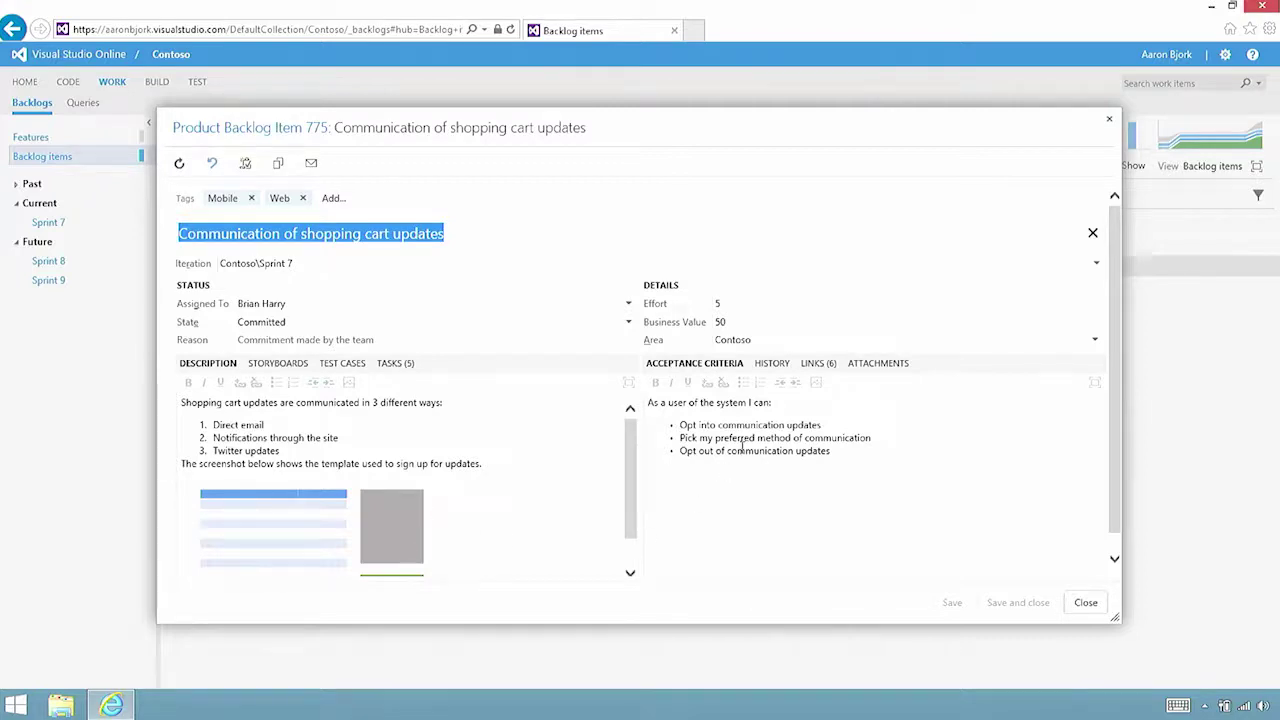
pyautogui.click(818, 365)
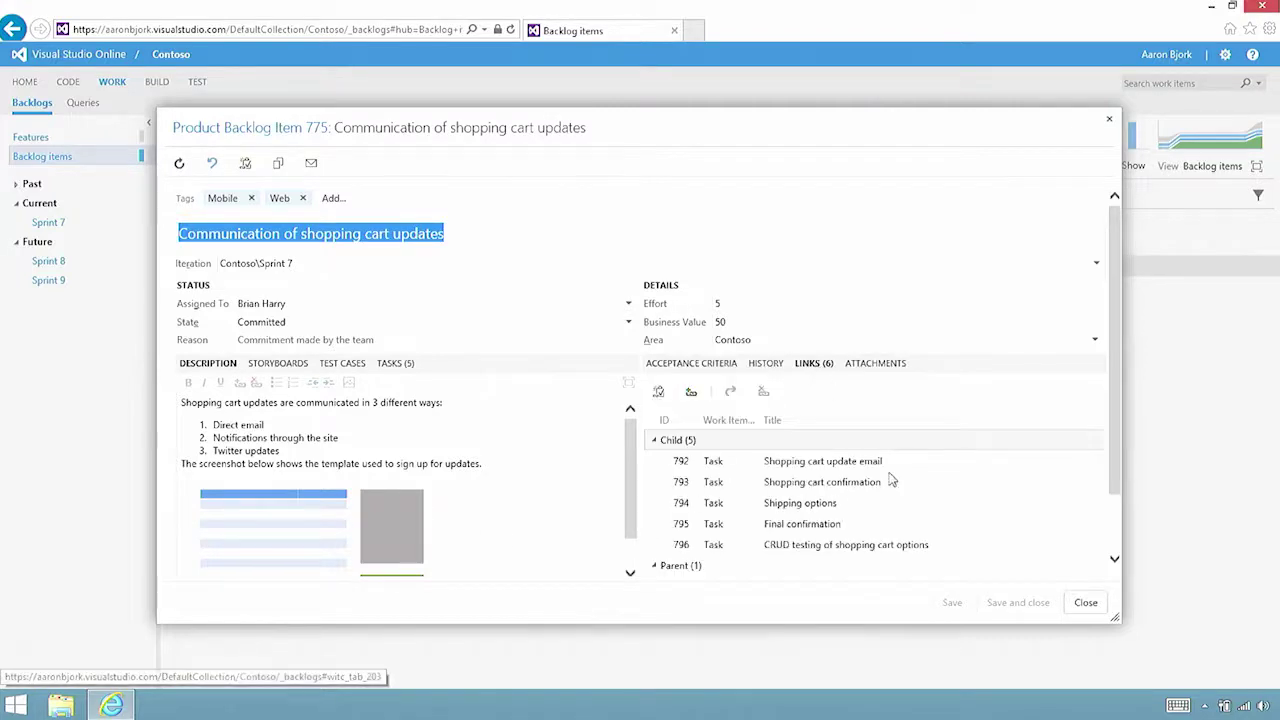
pyautogui.click(1086, 604)
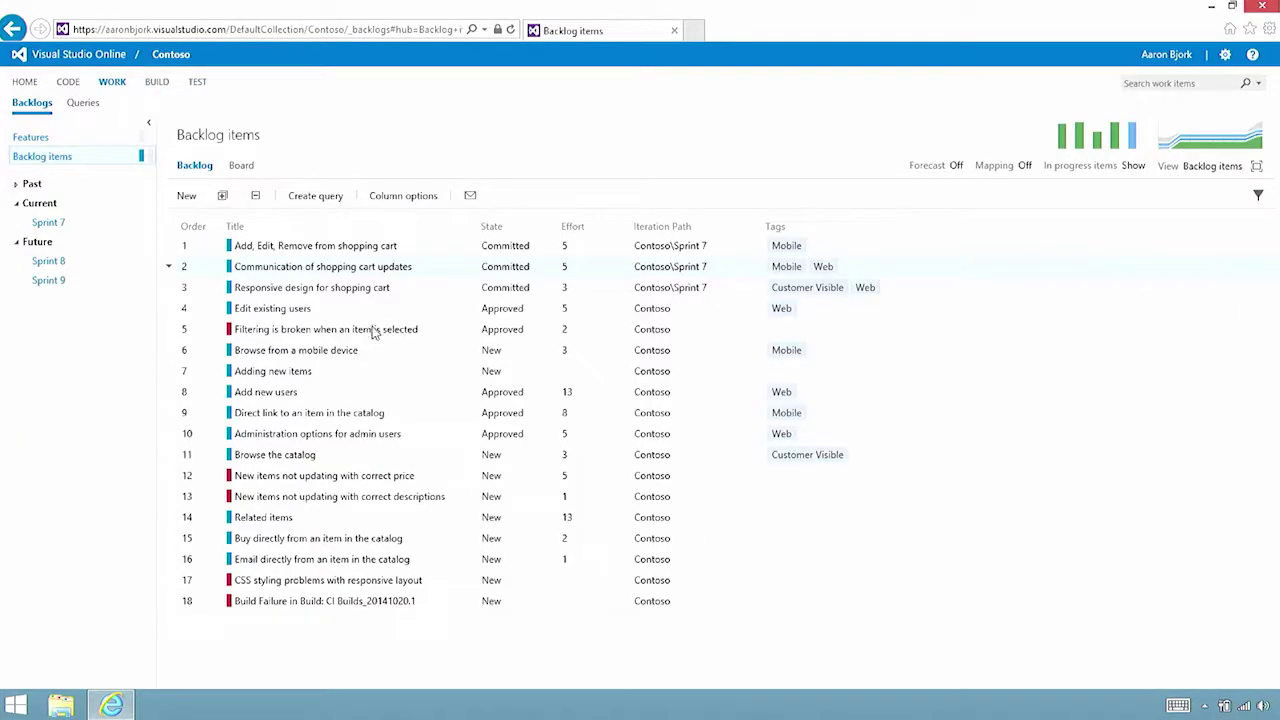
# View the backlog items grouped under their parent features and return to the plain backlog items list.
pyautogui.click(142, 141)
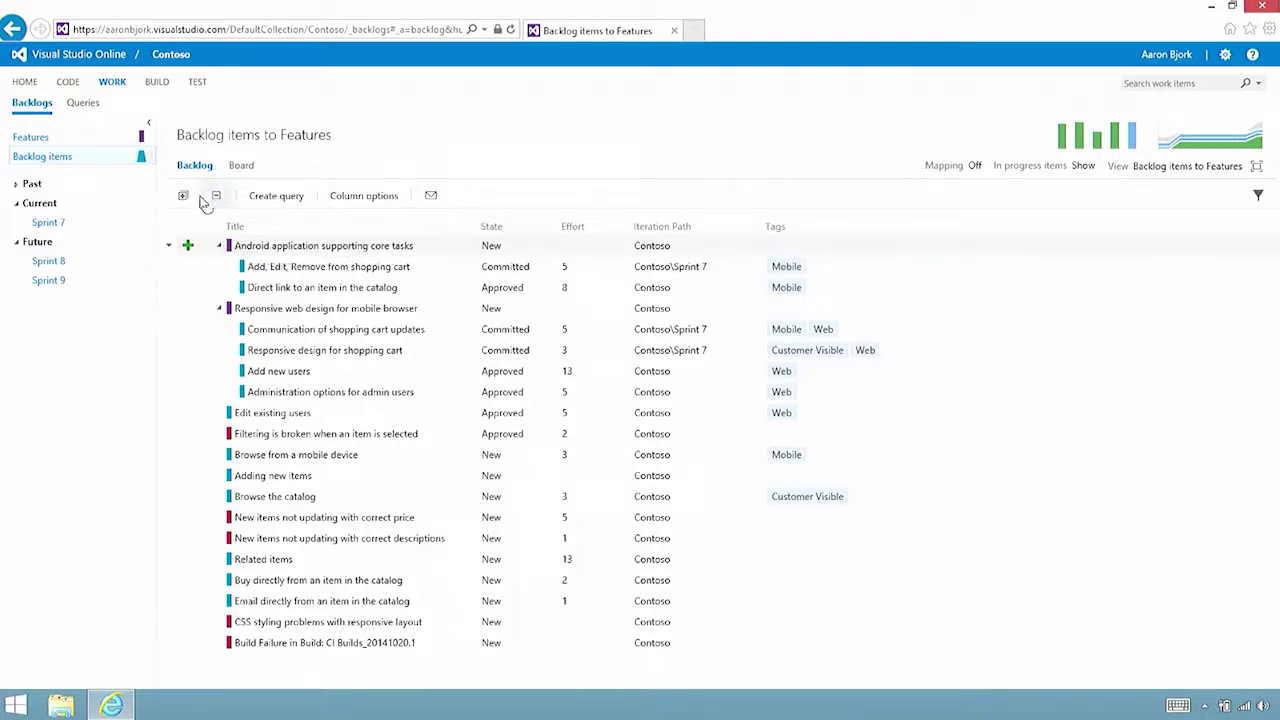
pyautogui.click(96, 157)
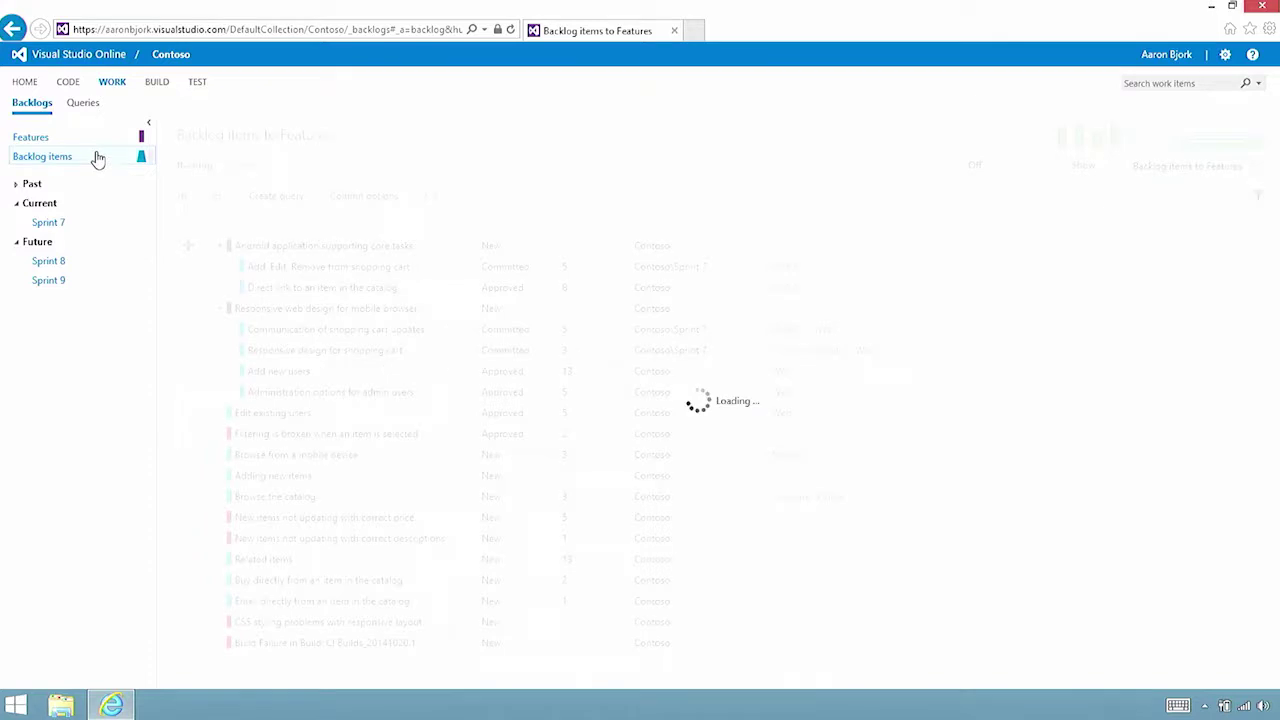
# On the backlog board, move the "Edit existing users" and "Direct link to an item in the catalog" cards from Approved to Committed.
pyautogui.click(242, 168)
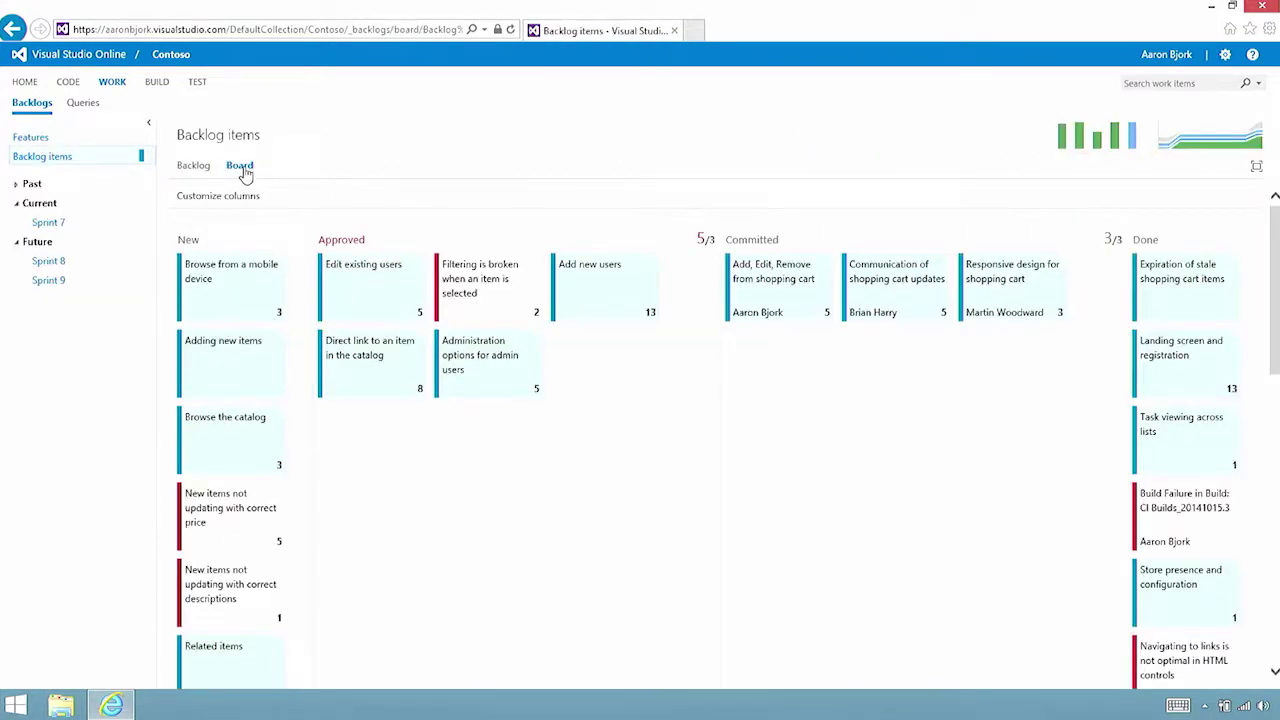
pyautogui.moveTo(355, 290); pyautogui.dragTo(757, 310)
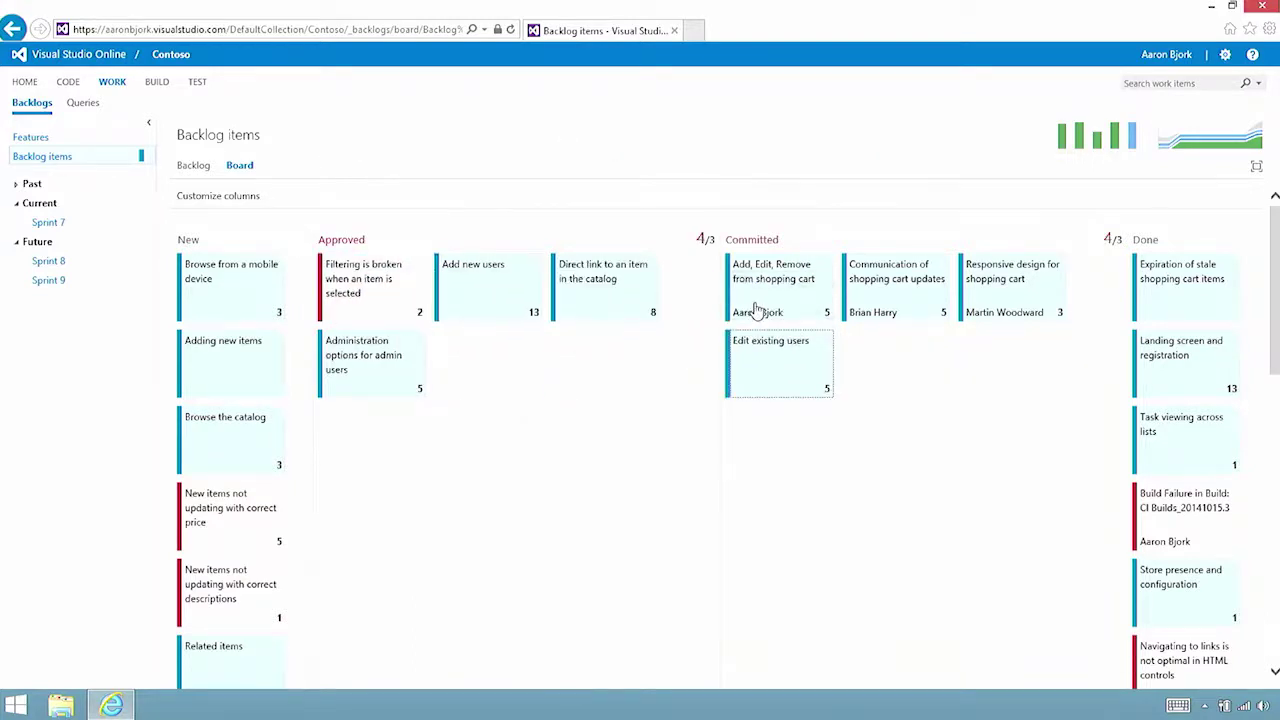
pyautogui.moveTo(624, 289); pyautogui.dragTo(856, 315)
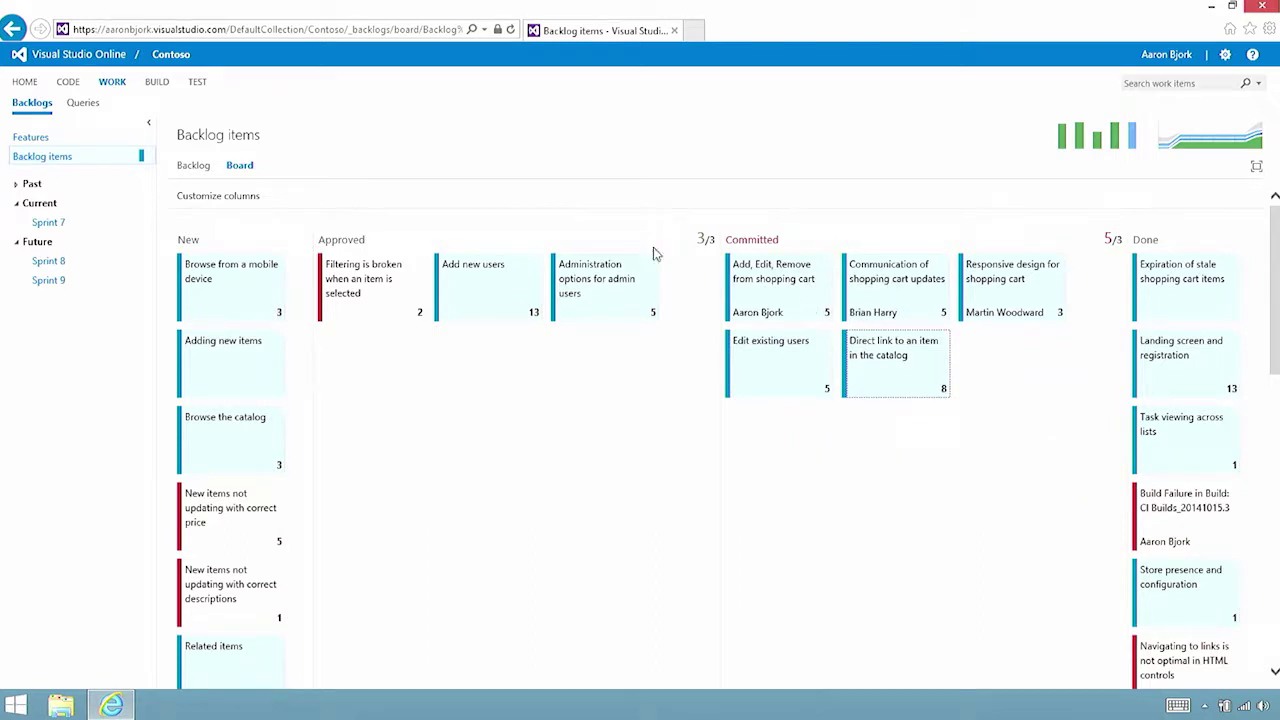
# Review the board's column customization settings without changing them, and look at the board in full-screen view.
pyautogui.click(229, 197)
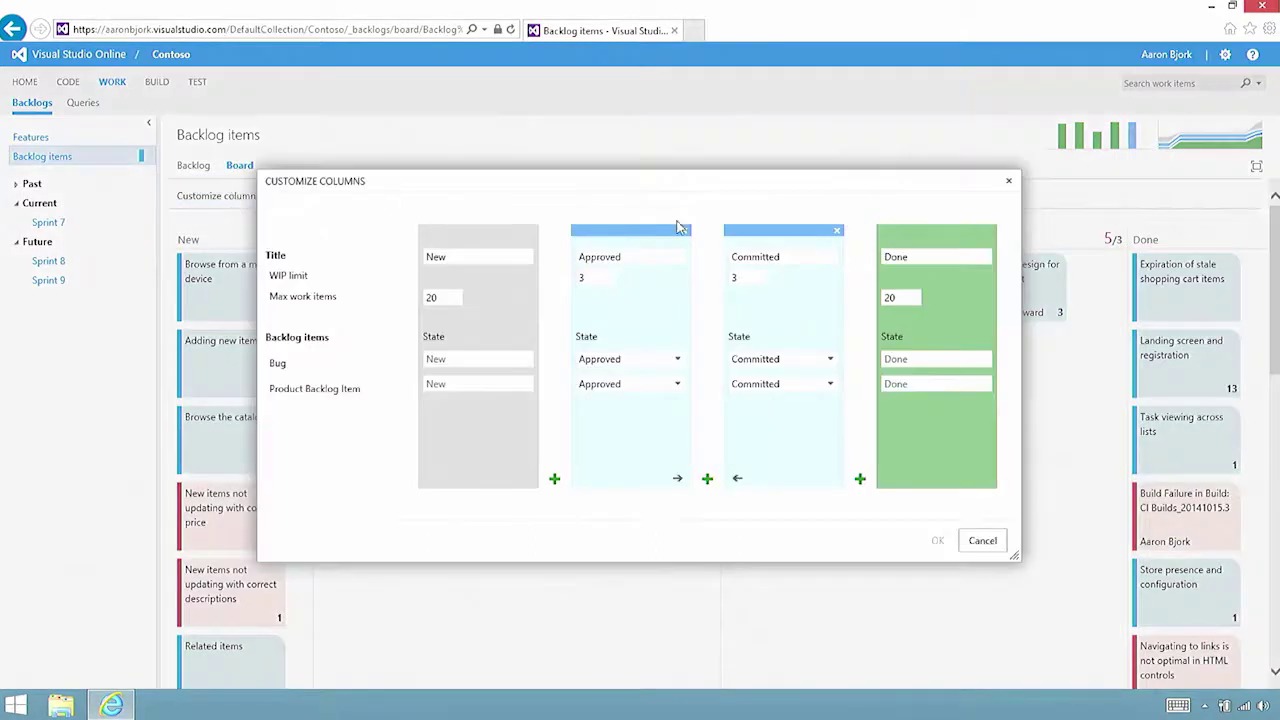
pyautogui.click(1008, 181)
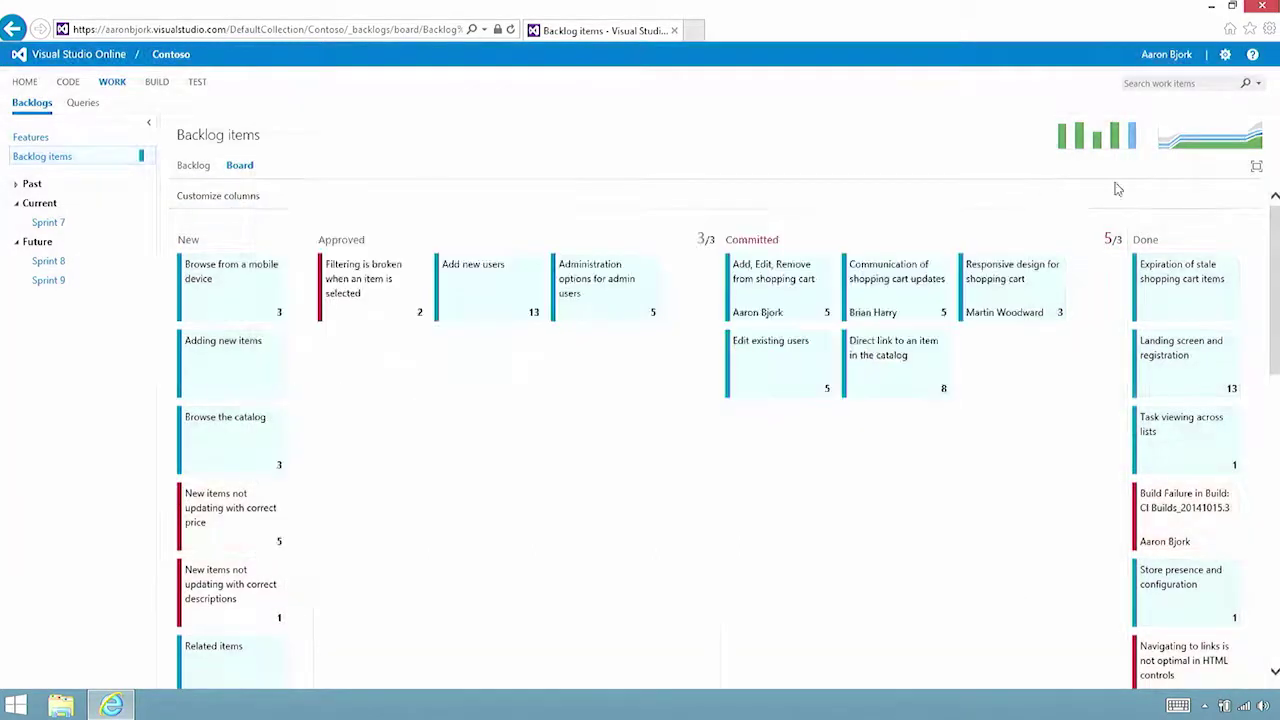
pyautogui.click(1255, 168)
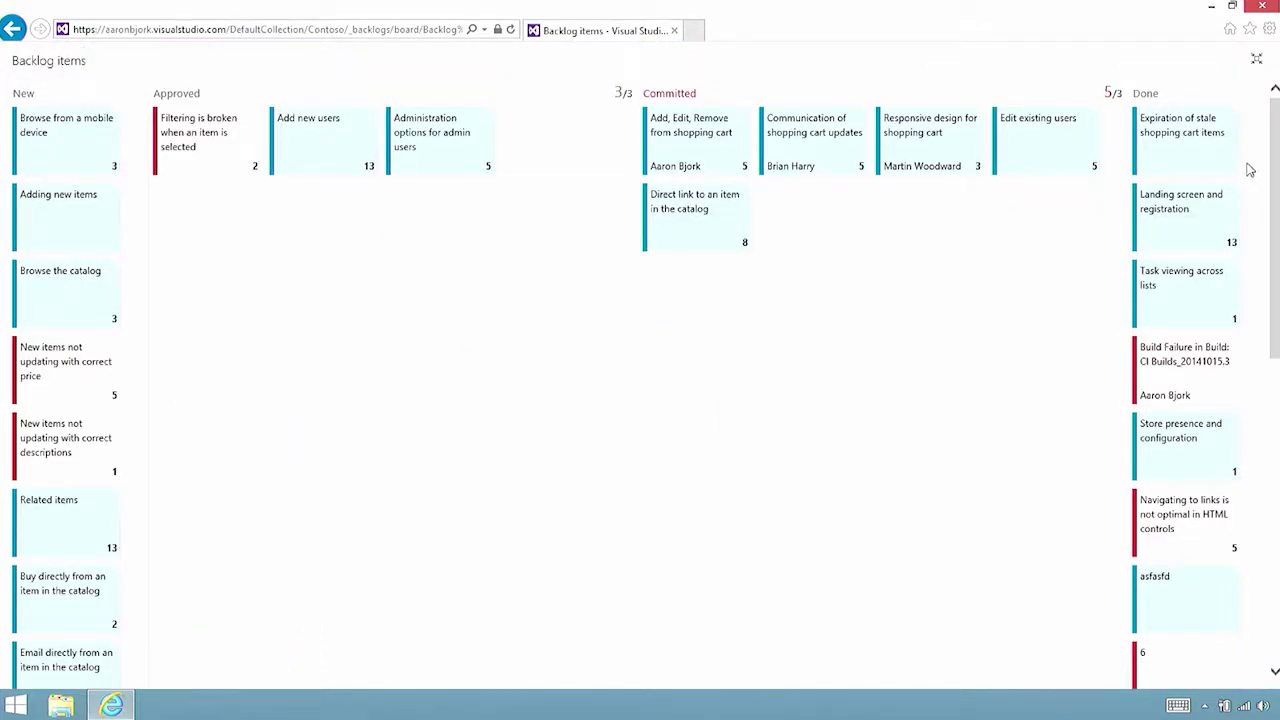
pyautogui.click(1257, 62)
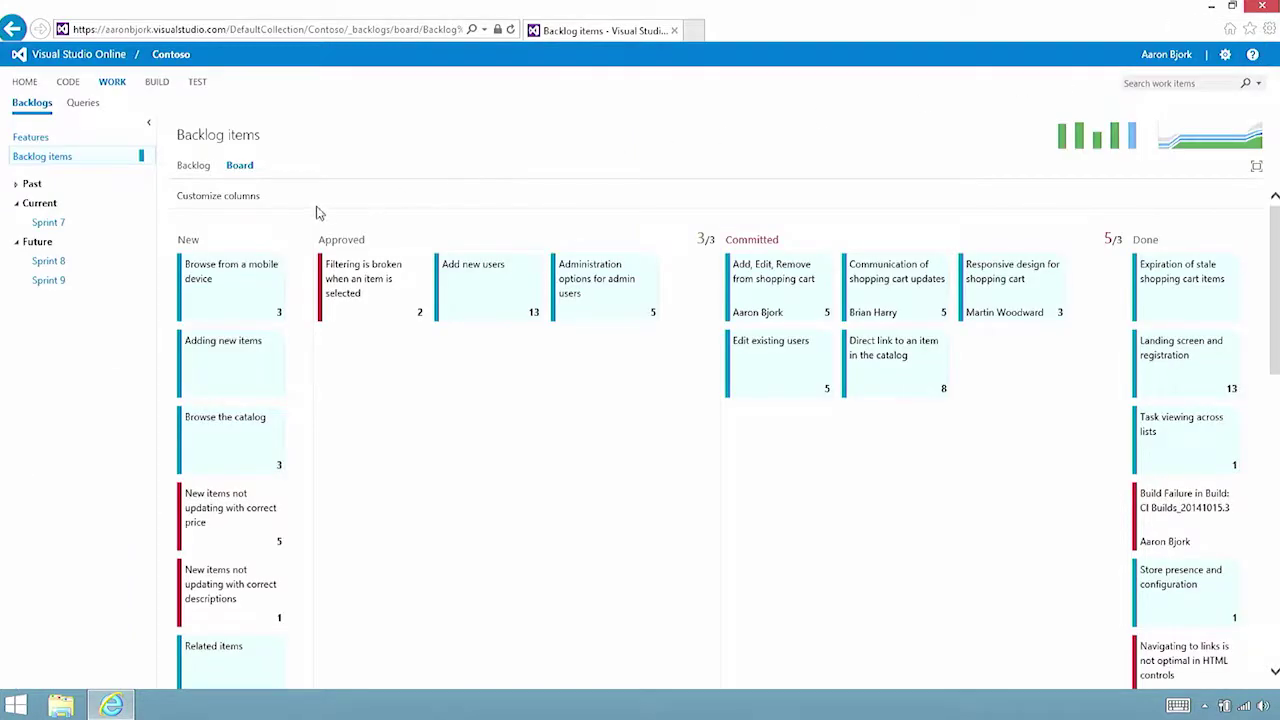
# Return to the backlog list and open the backlog of the current iteration, Sprint 7.
pyautogui.click(201, 169)
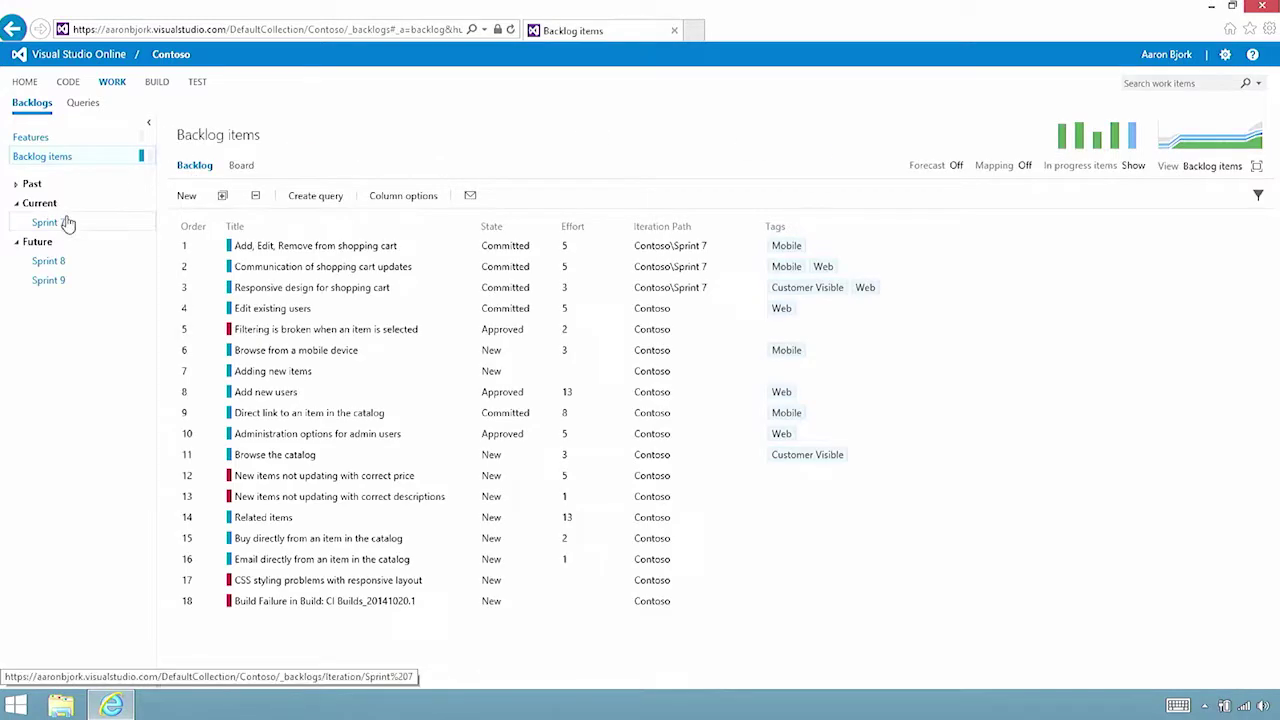
pyautogui.click(48, 223)
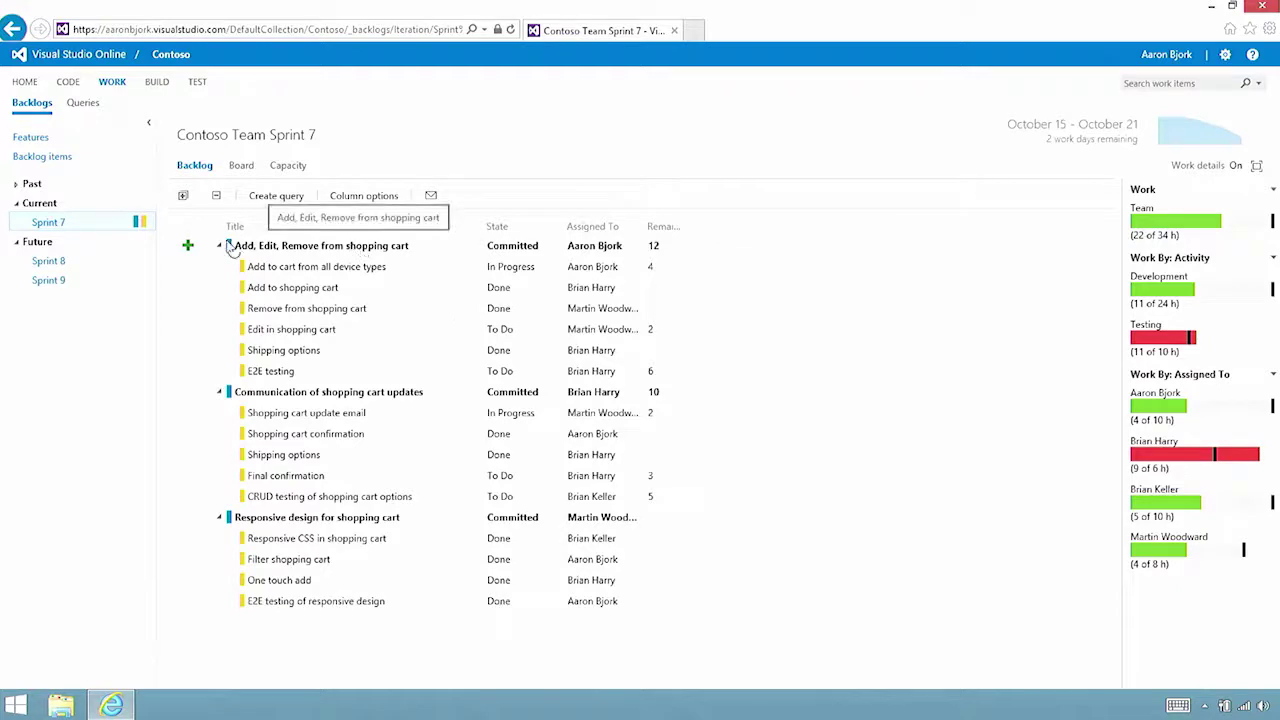
pyautogui.click(188, 247)
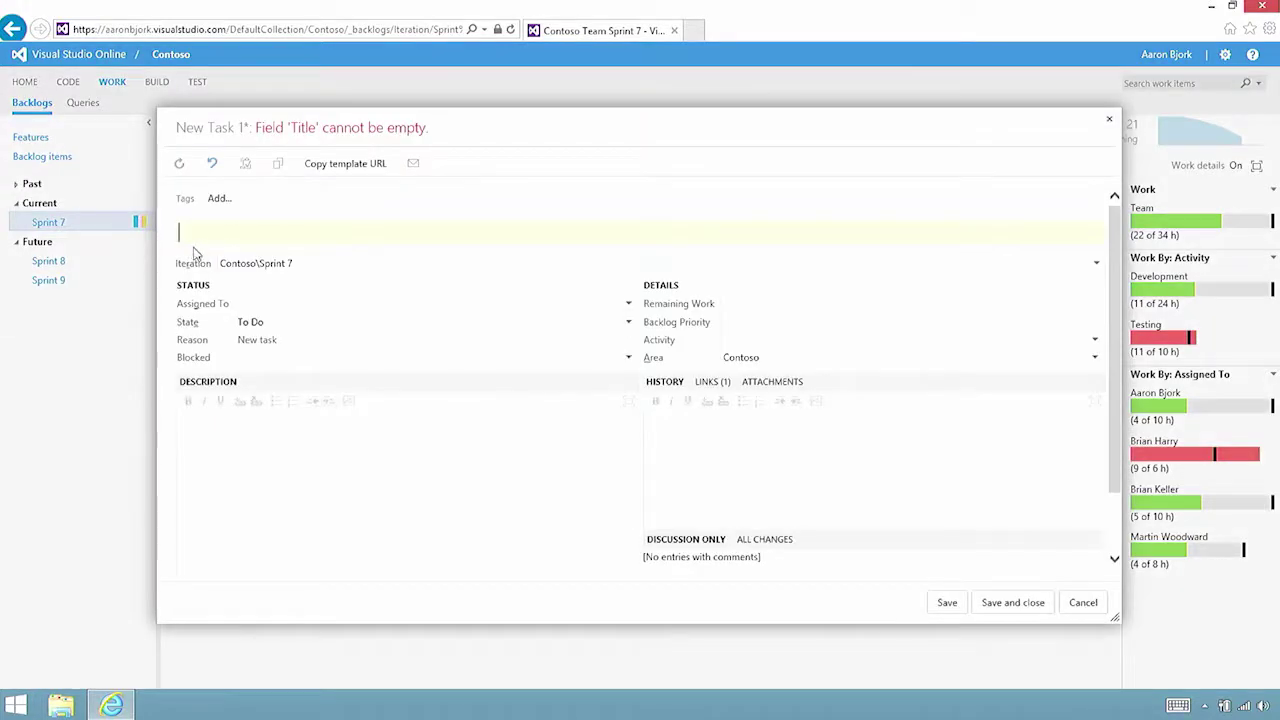
pyautogui.click(1083, 604)
pyautogui.click(706, 413)
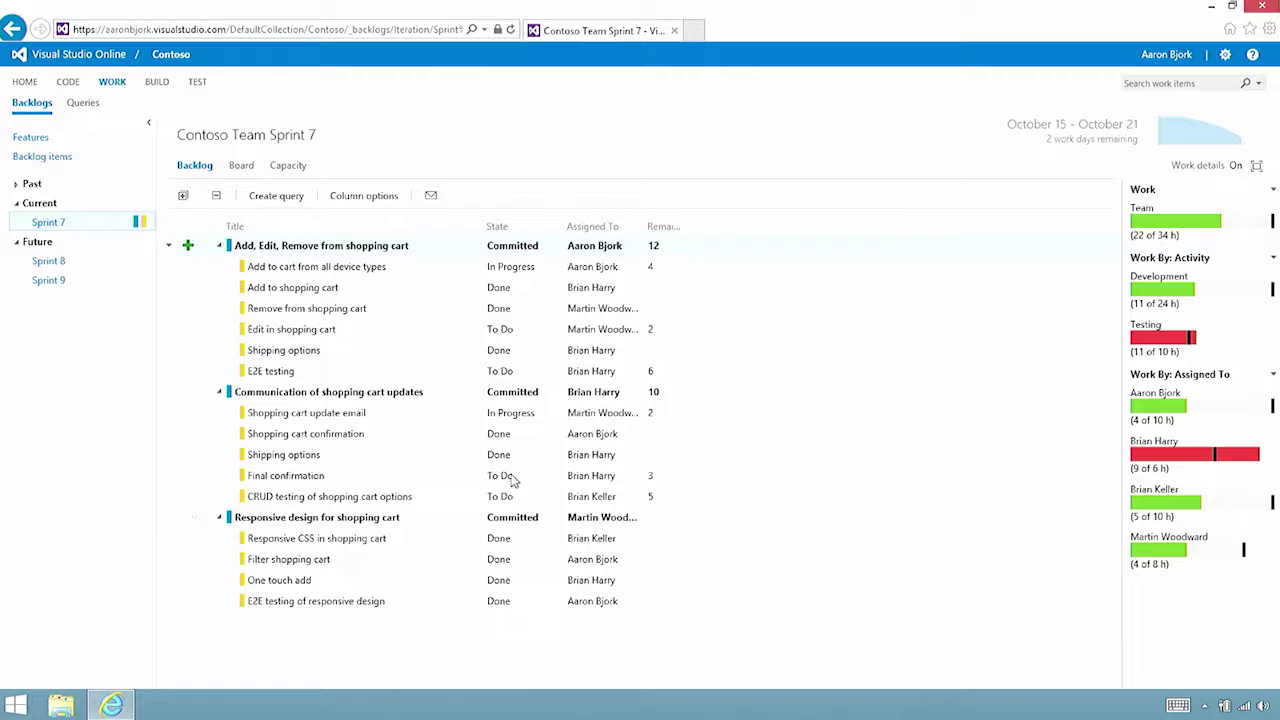
# Reassign the "Final confirmation" task to the team member who is signed in.
pyautogui.moveTo(512, 481); pyautogui.dragTo(1168, 420)
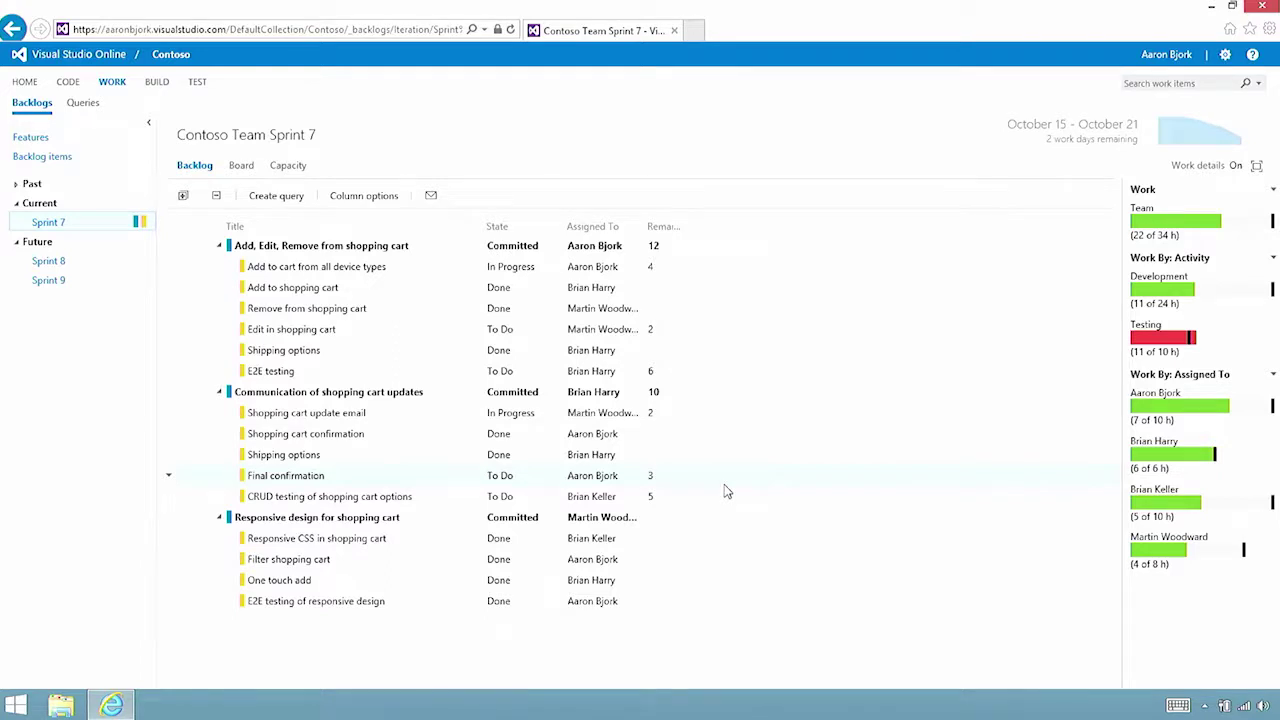
# On the Sprint 7 task board, move "Edit in shopping cart", "E2E testing" and "Add to cart from all device types" to Done.
pyautogui.click(242, 166)
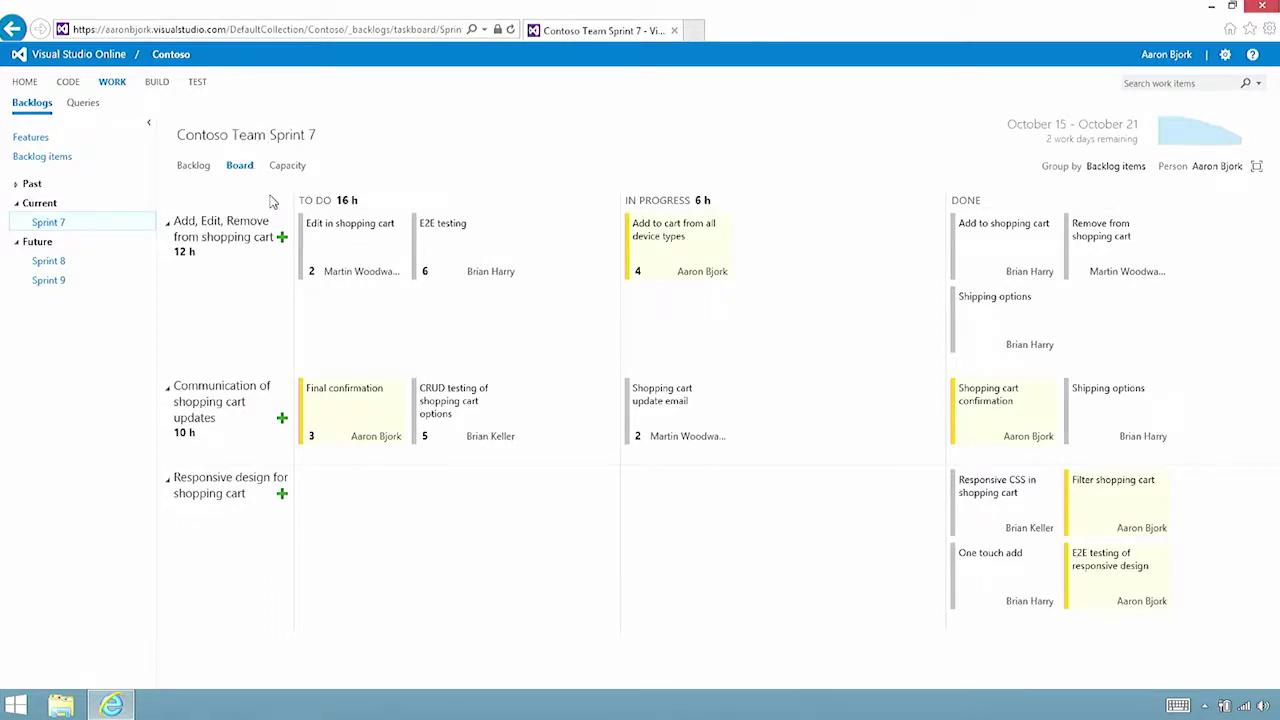
pyautogui.moveTo(345, 240); pyautogui.dragTo(690, 250)
pyautogui.moveTo(400, 238); pyautogui.dragTo(1010, 305)
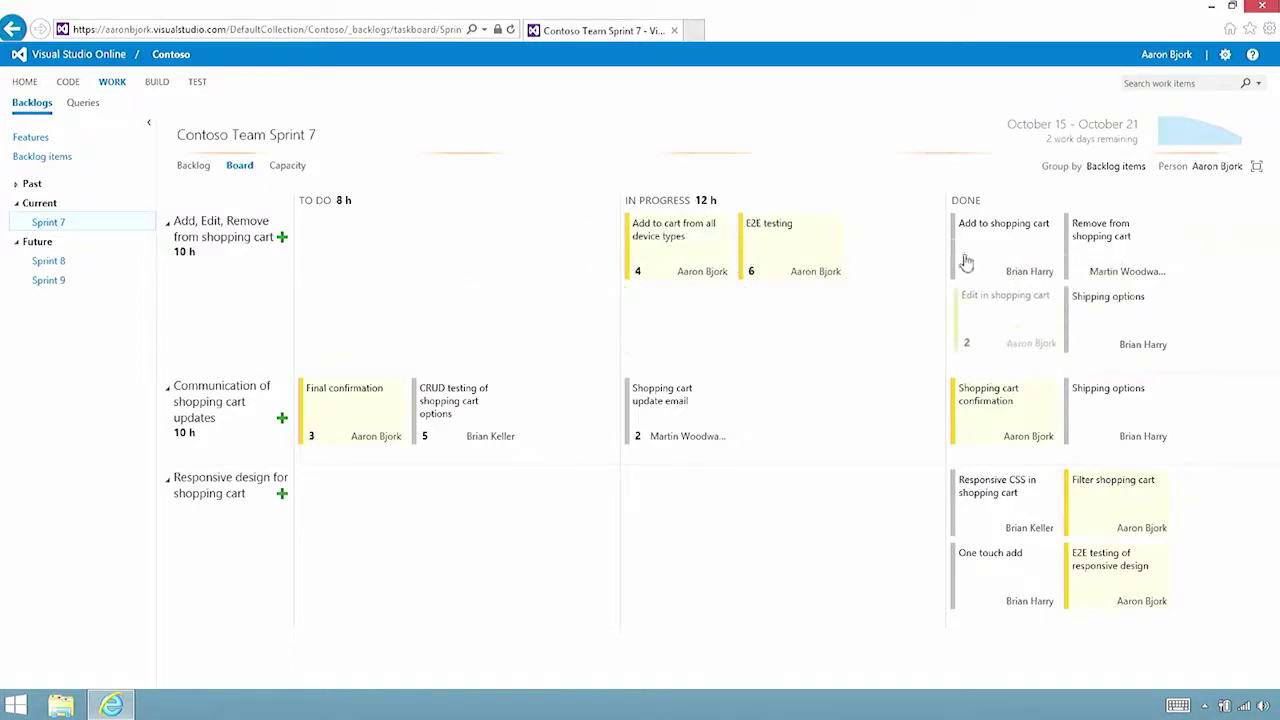
pyautogui.moveTo(789, 232); pyautogui.dragTo(1020, 262)
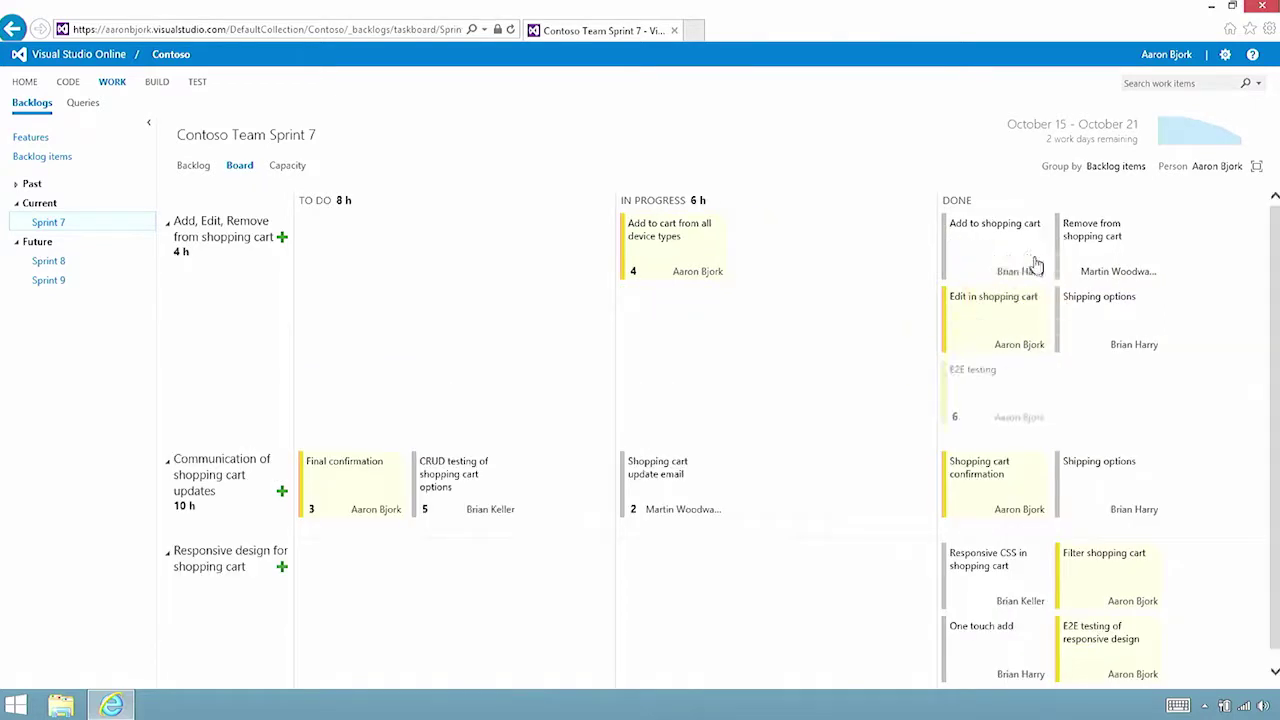
pyautogui.moveTo(720, 241); pyautogui.dragTo(1040, 268)
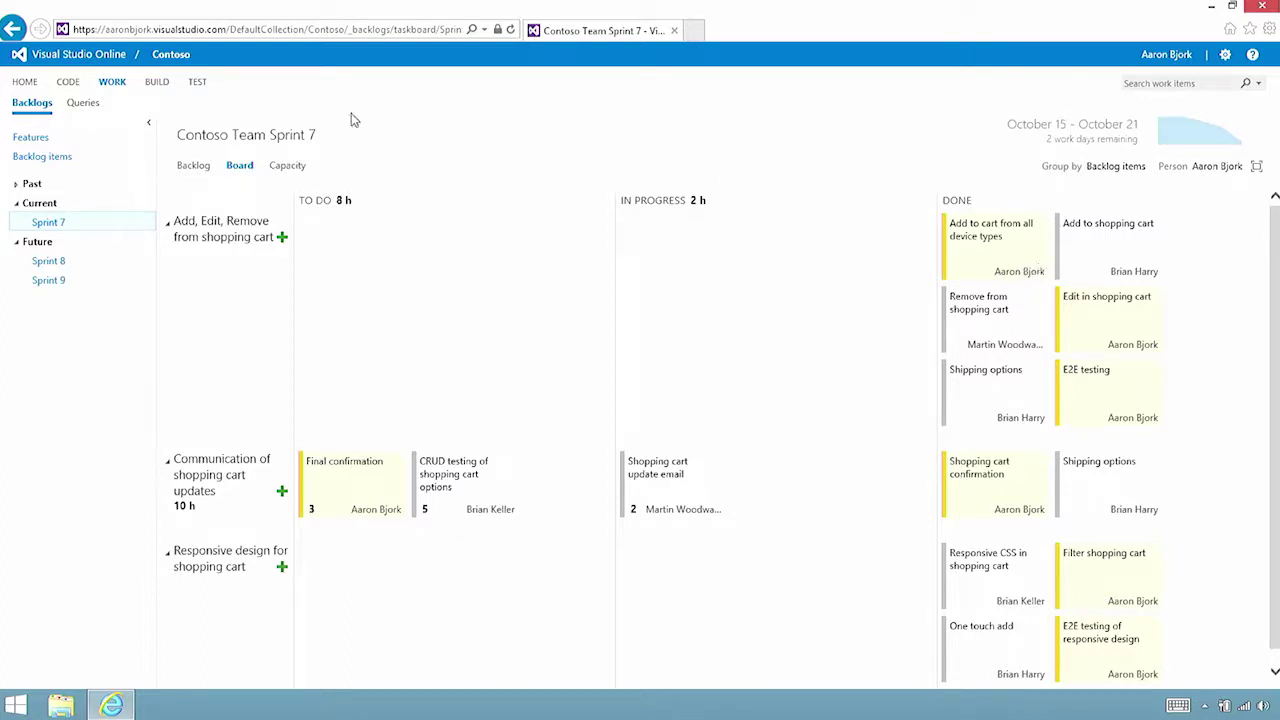
# Open the shared query "Sprint 7 Remaining Work" and examine its filter clauses in the editor with an enlarged results list.
pyautogui.click(84, 103)
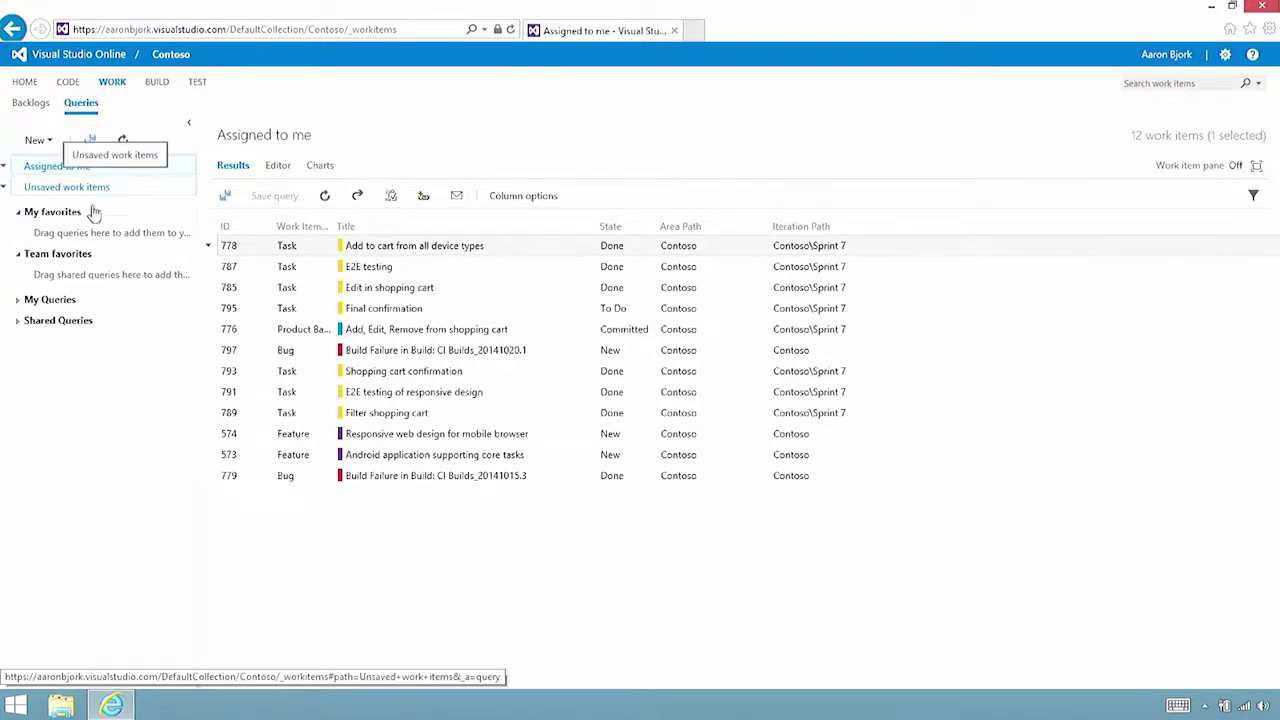
pyautogui.click(17, 322)
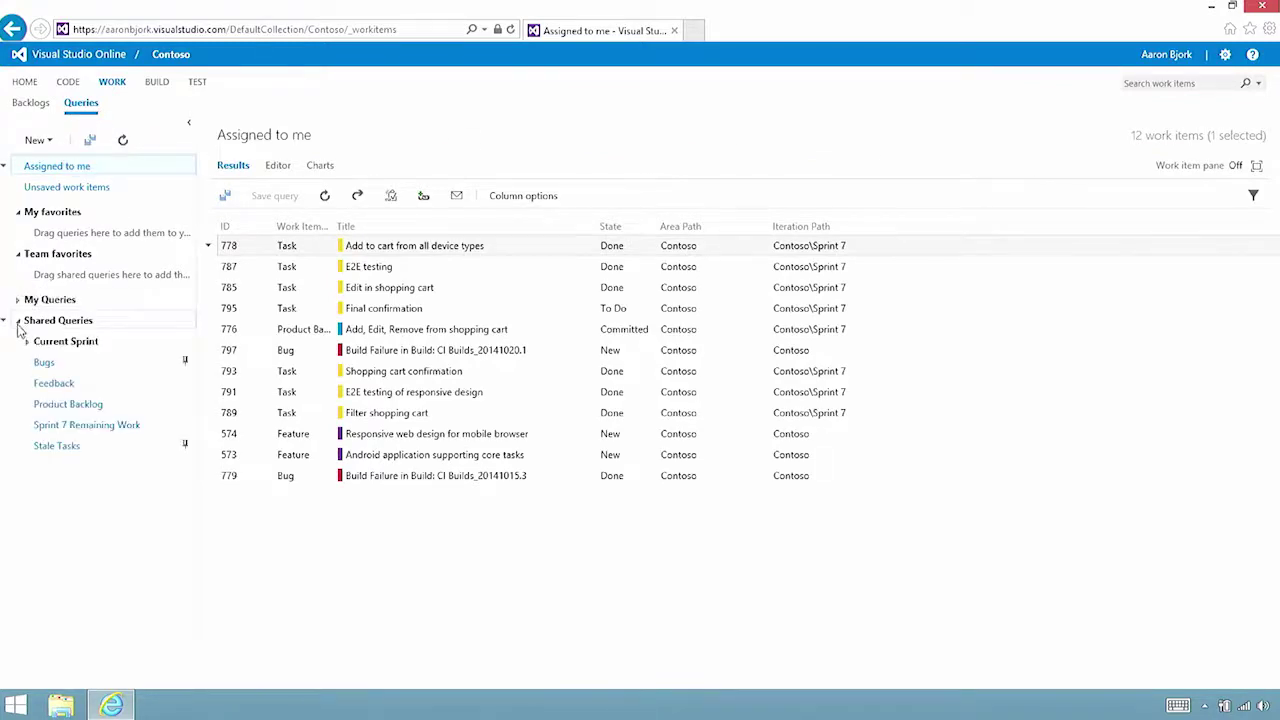
pyautogui.click(69, 428)
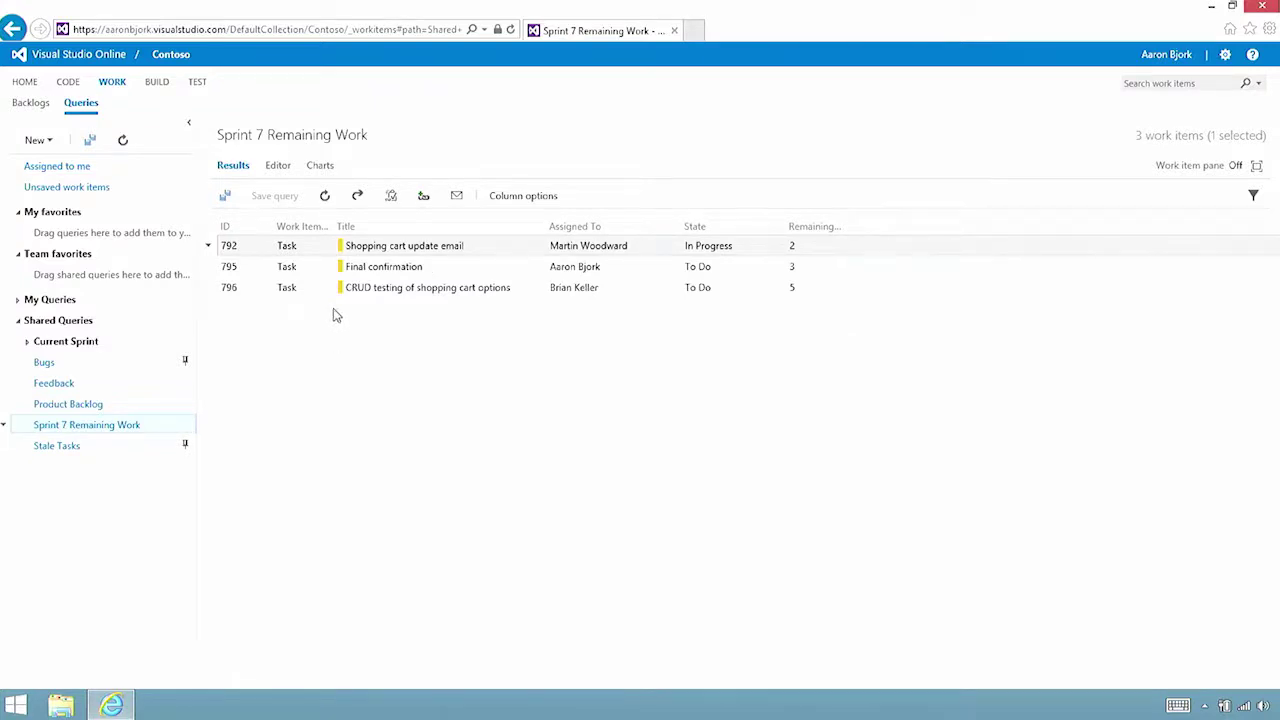
pyautogui.click(279, 170)
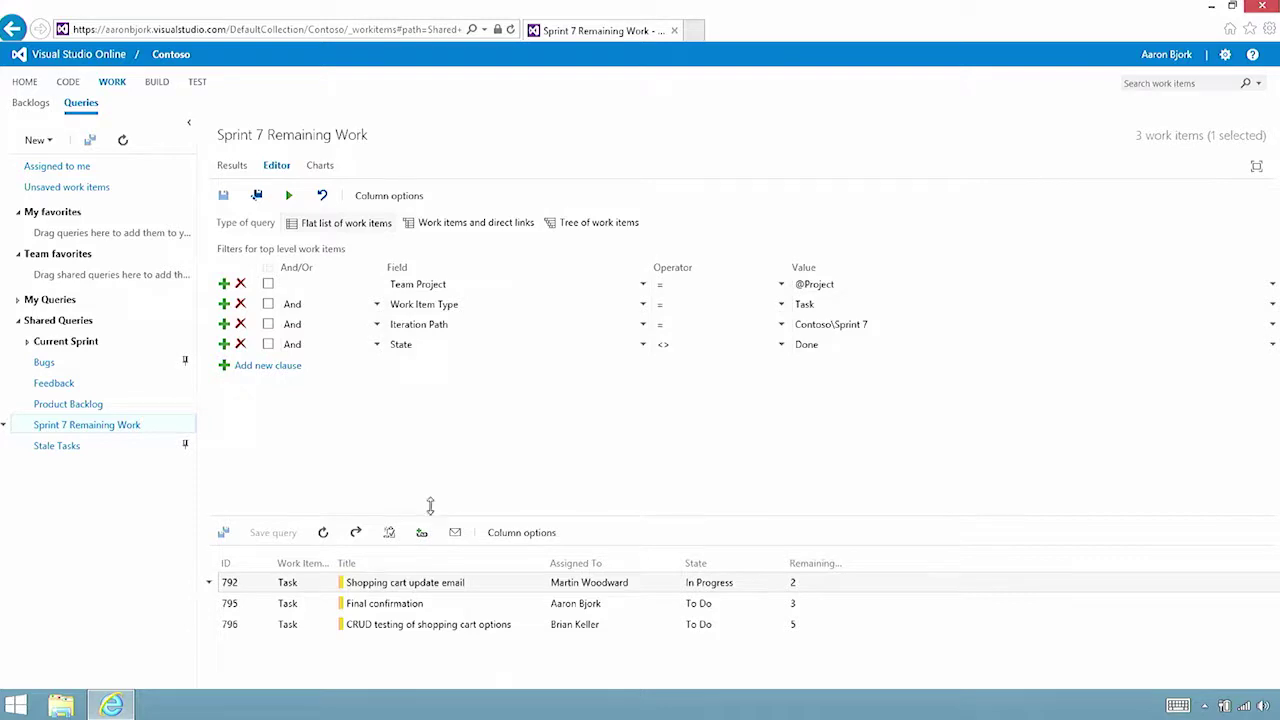
pyautogui.moveTo(430, 507); pyautogui.dragTo(410, 385)
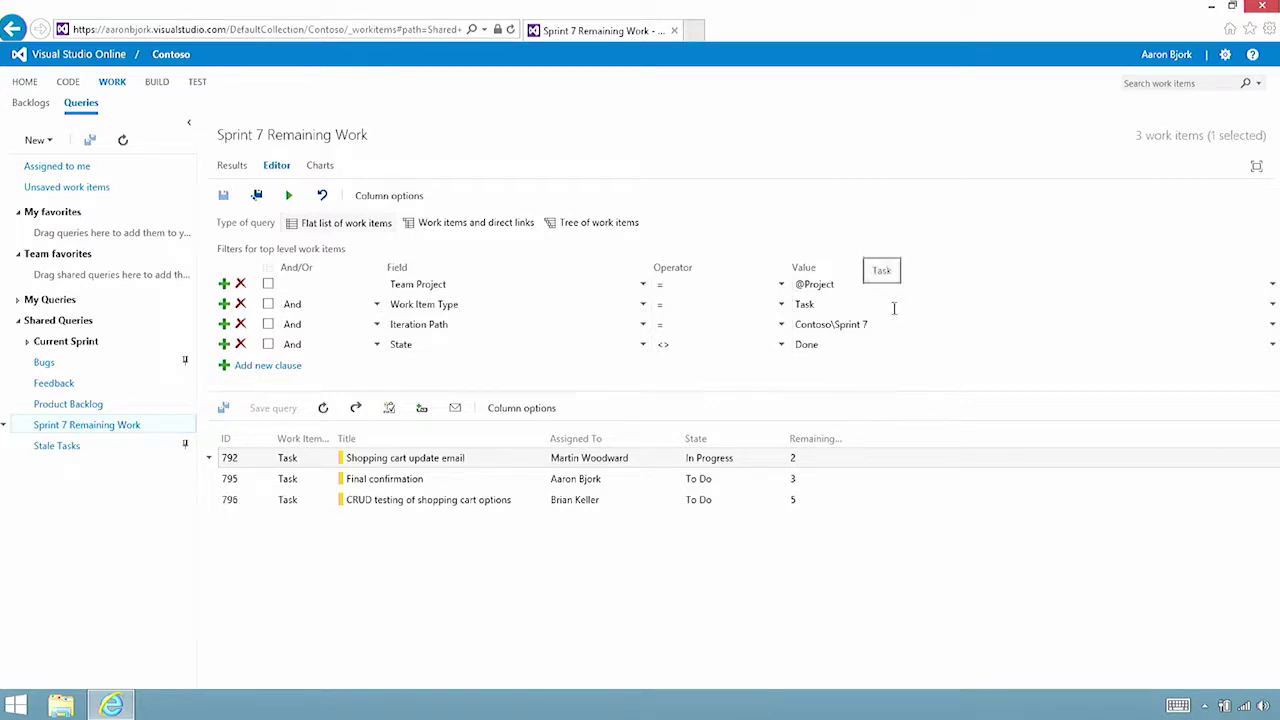
# Create a stacked bar chart for the query with Assigned To as rows, State as columns and the Sum of Remaining Work as values.
pyautogui.click(324, 168)
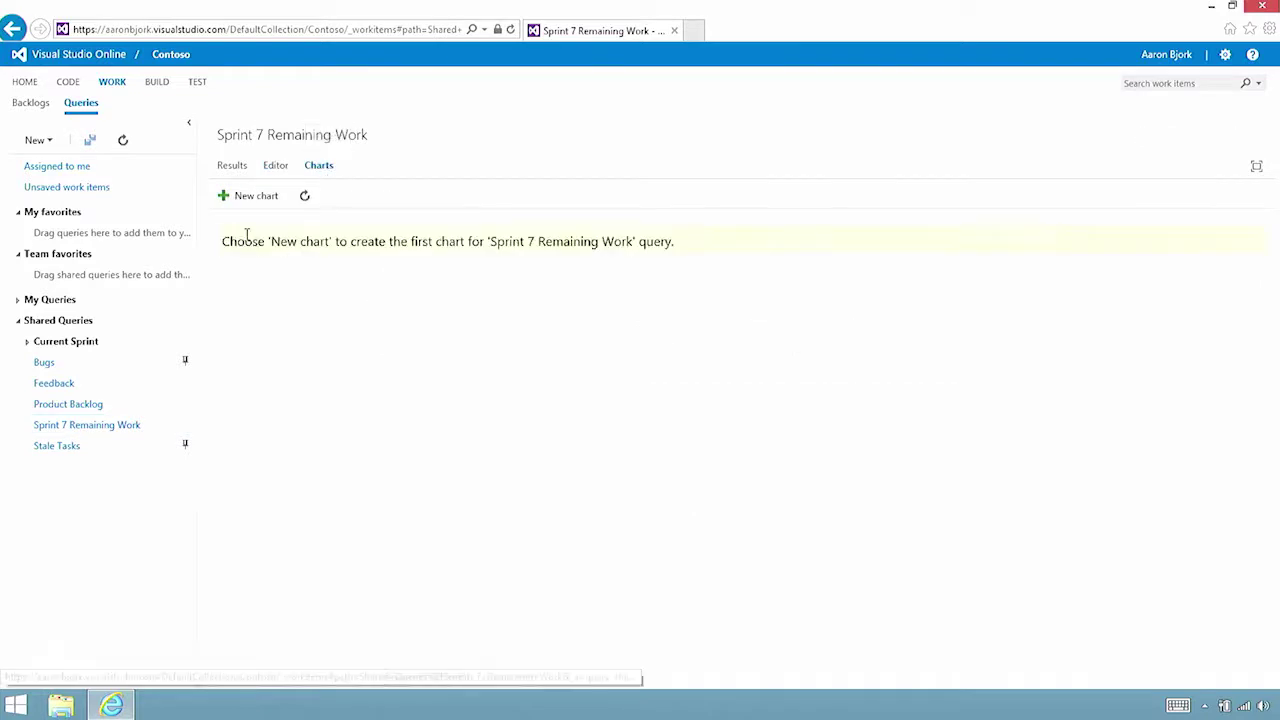
pyautogui.click(244, 199)
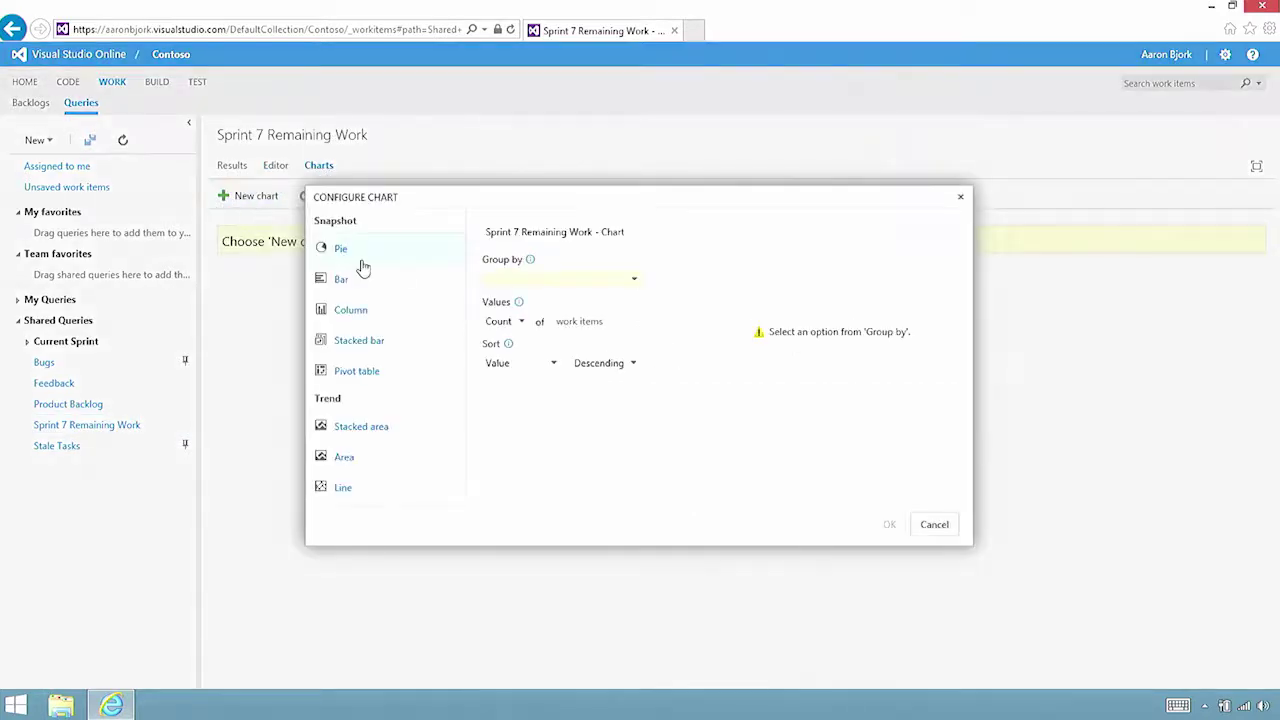
pyautogui.click(364, 344)
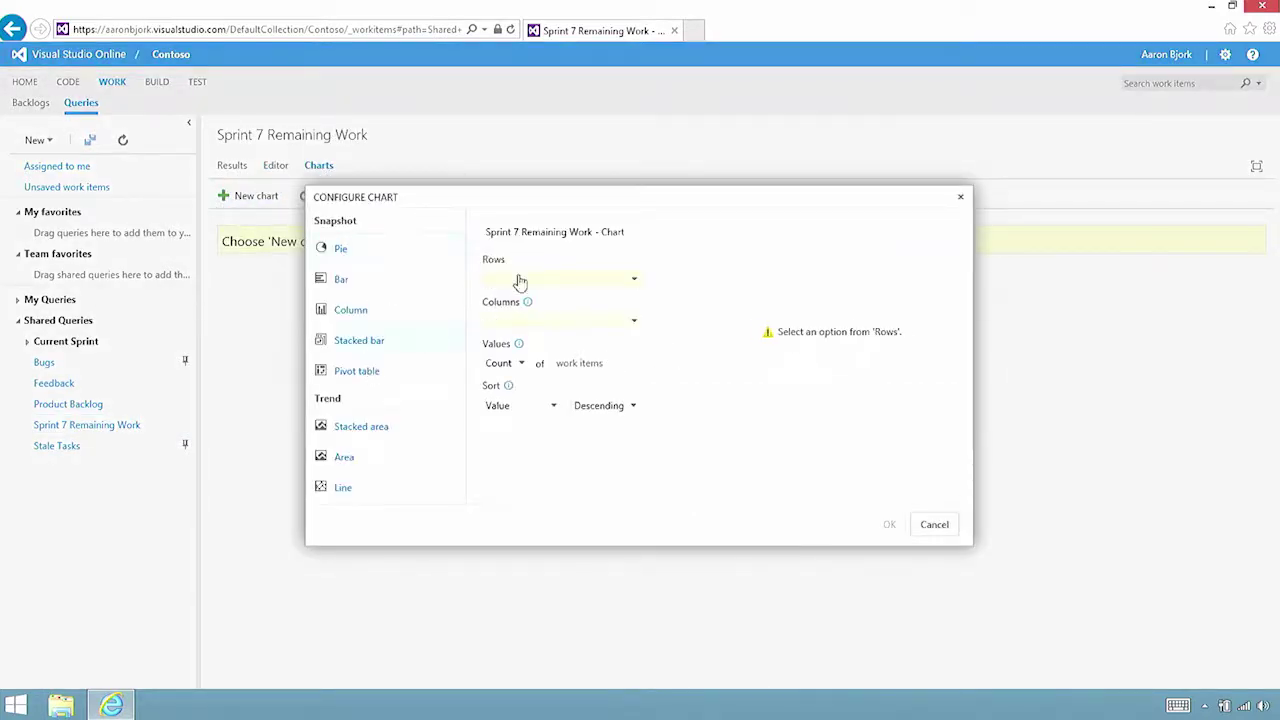
pyautogui.click(531, 281)
pyautogui.click(530, 297)
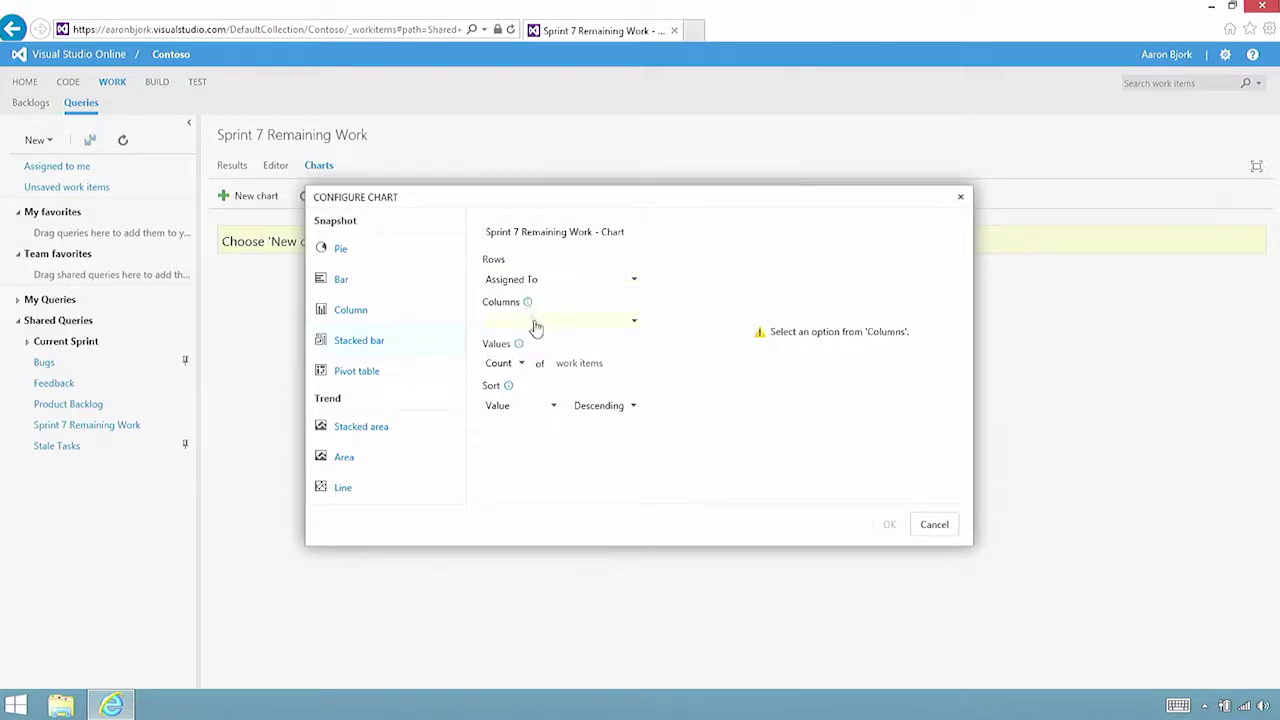
pyautogui.click(534, 321)
pyautogui.click(500, 374)
pyautogui.click(510, 363)
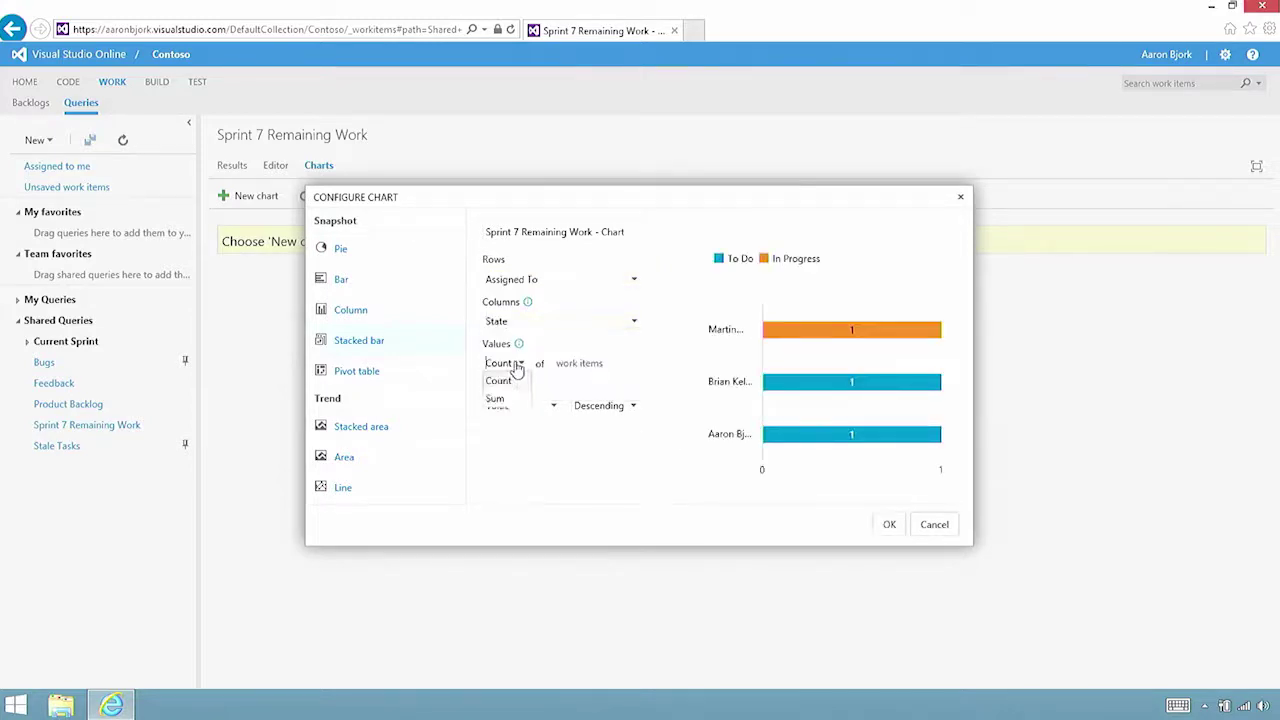
pyautogui.click(497, 400)
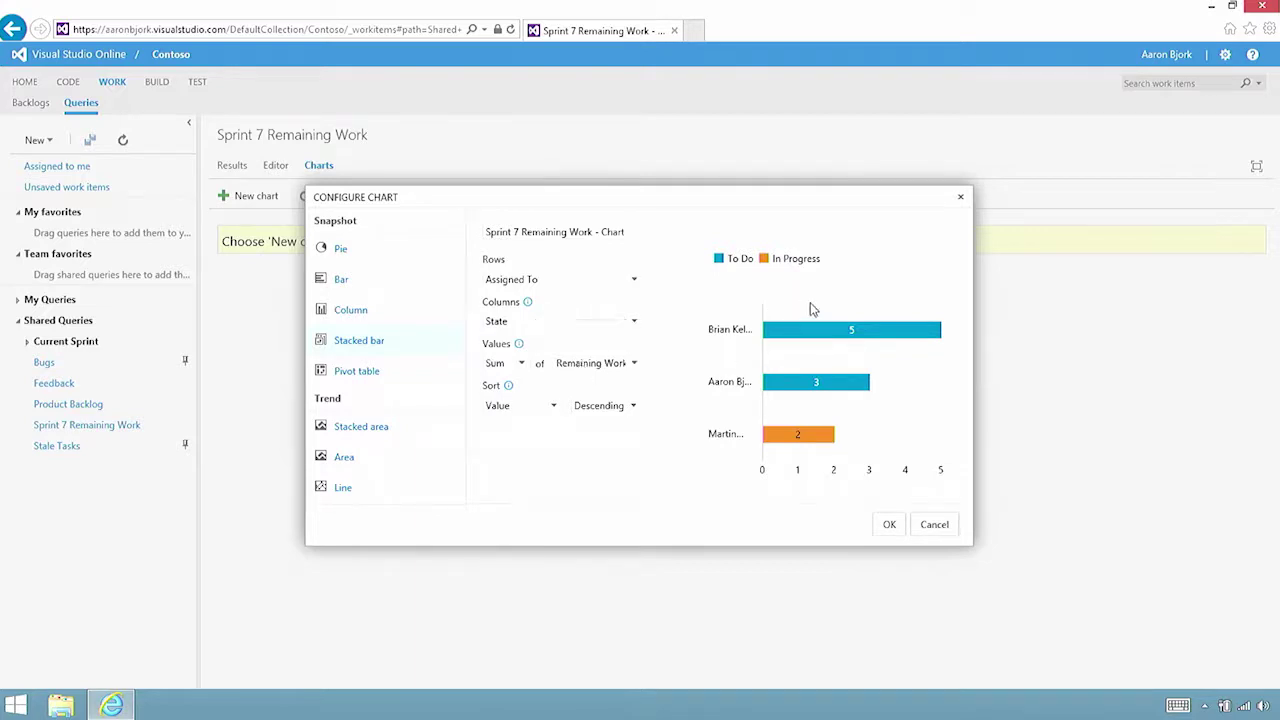
# Color the chart's To Do bars yellow and its In Progress bars blue, and save the chart.
pyautogui.moveTo(811, 334)
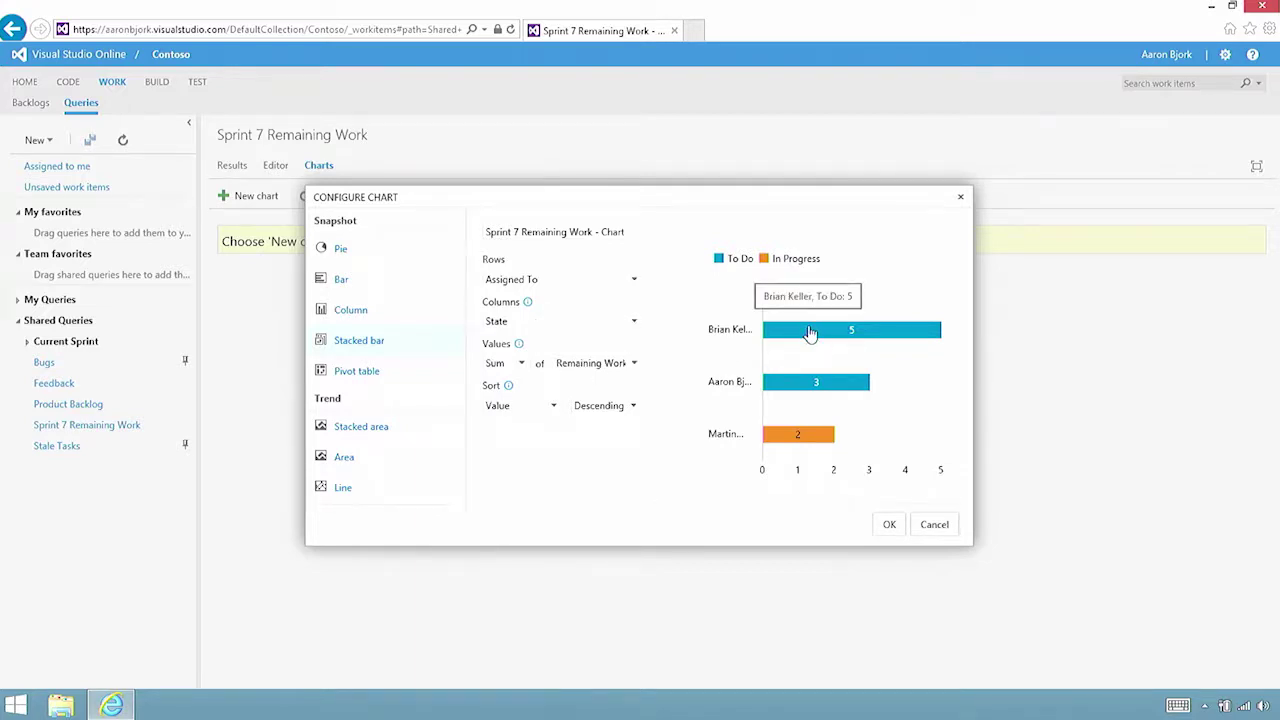
pyautogui.click(811, 334)
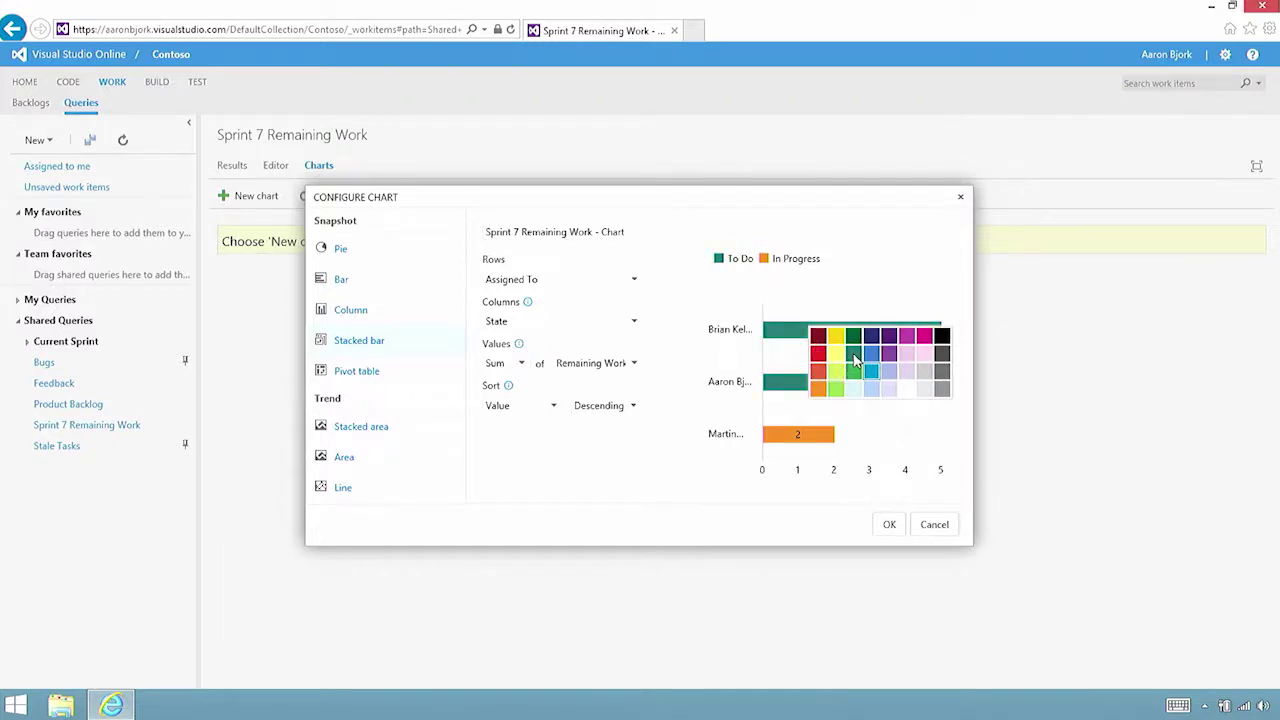
pyautogui.click(840, 345)
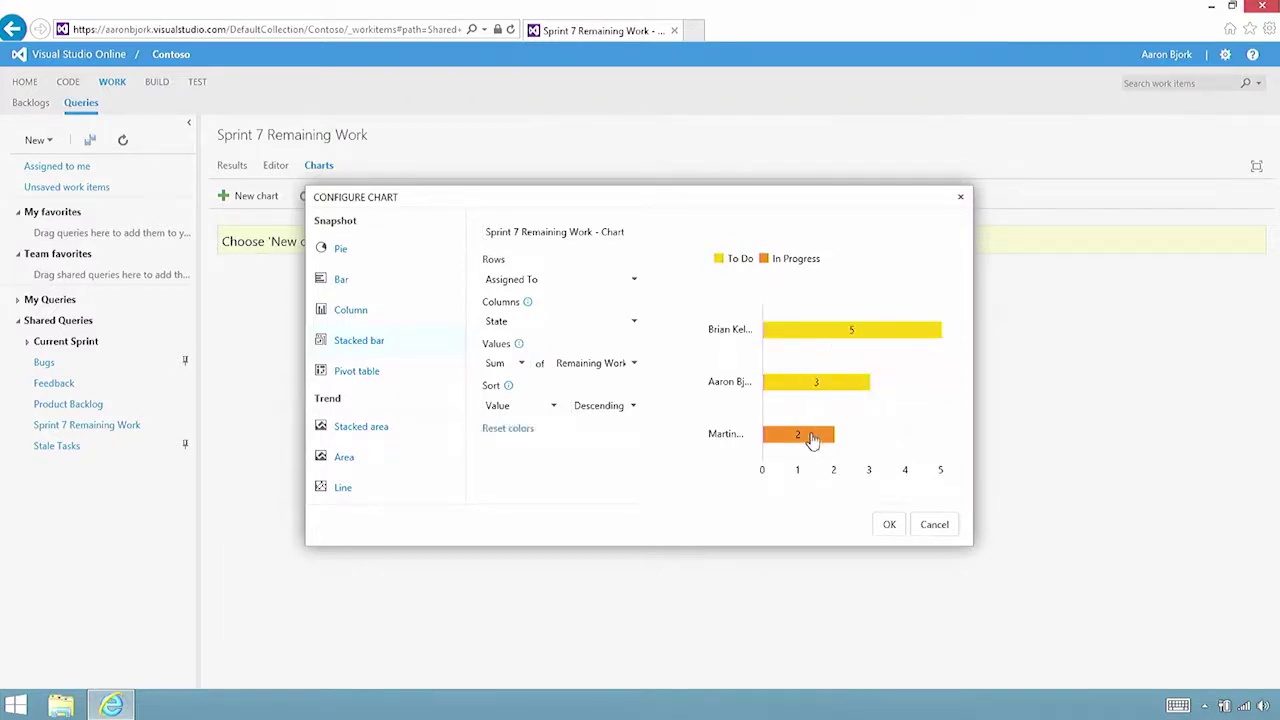
pyautogui.click(814, 438)
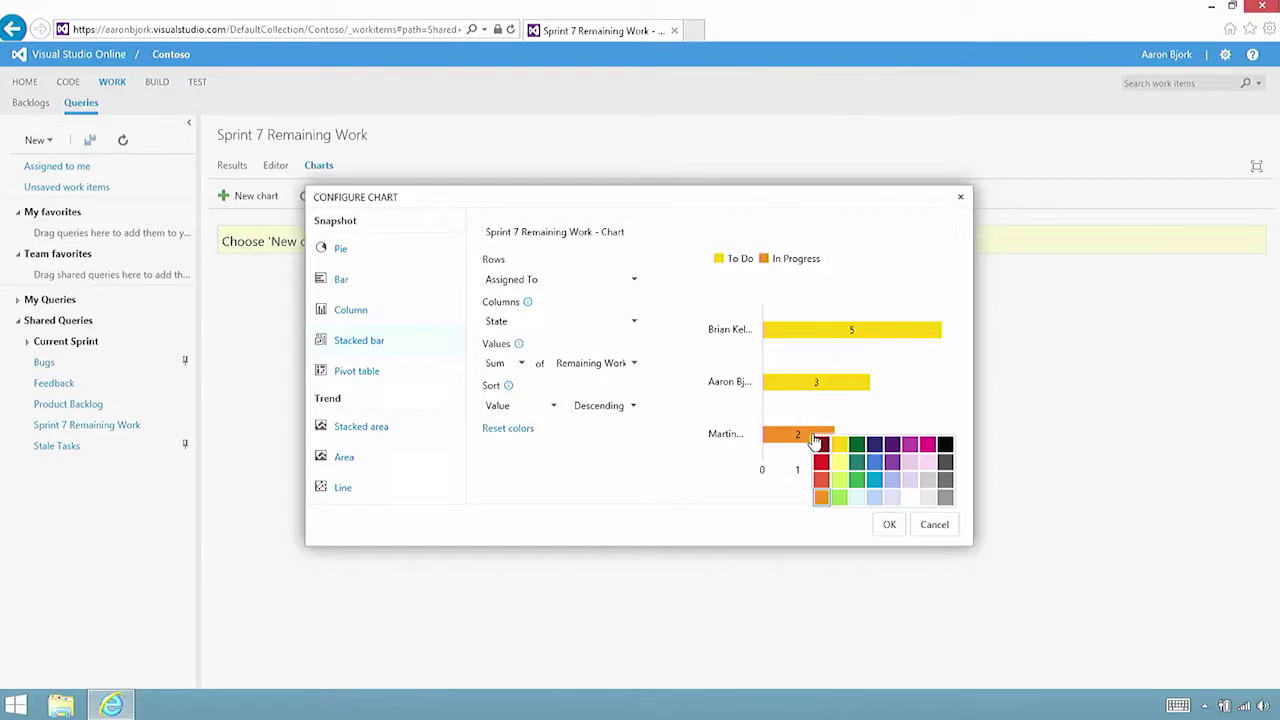
pyautogui.click(876, 464)
pyautogui.click(889, 525)
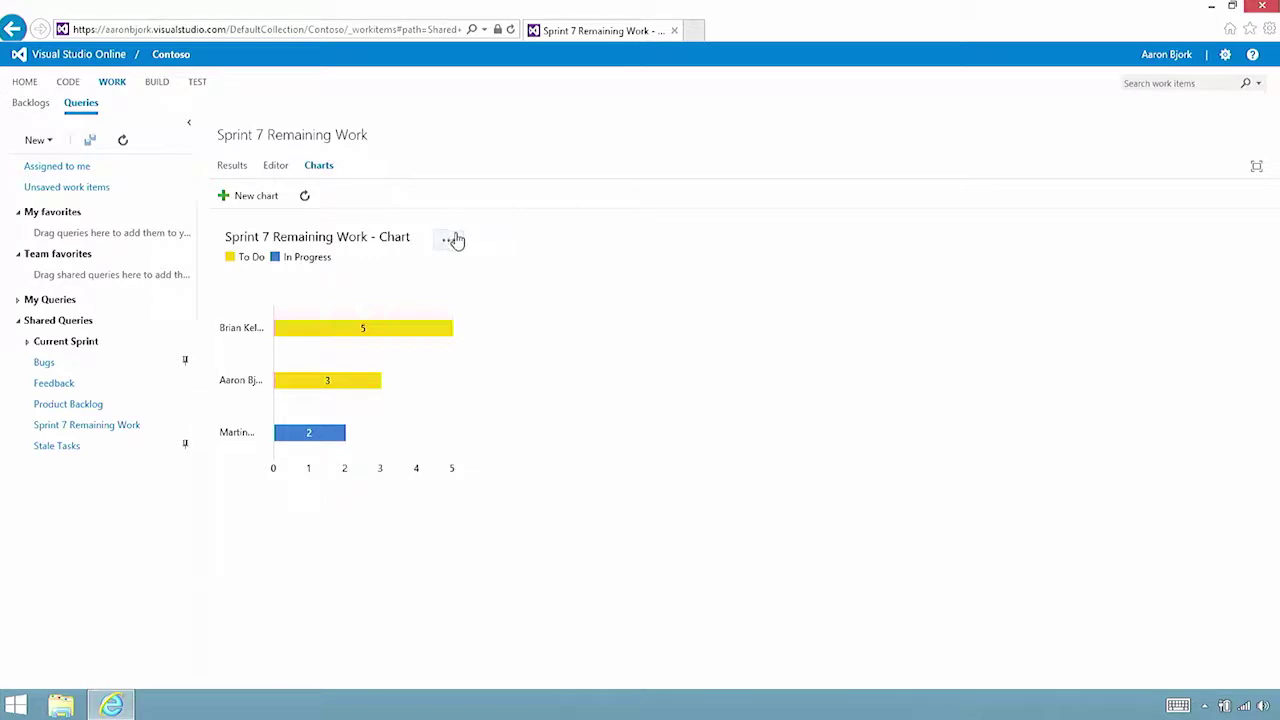
# Pin the chart to the project's home page and place it beside the Backlog Distribution chart among the pinned items.
pyautogui.click(470, 311)
pyautogui.click(28, 86)
pyautogui.scroll(-2, 247, 579)
pyautogui.moveTo(247, 579); pyautogui.dragTo(320, 180)
pyautogui.scroll(2, 354, 284)
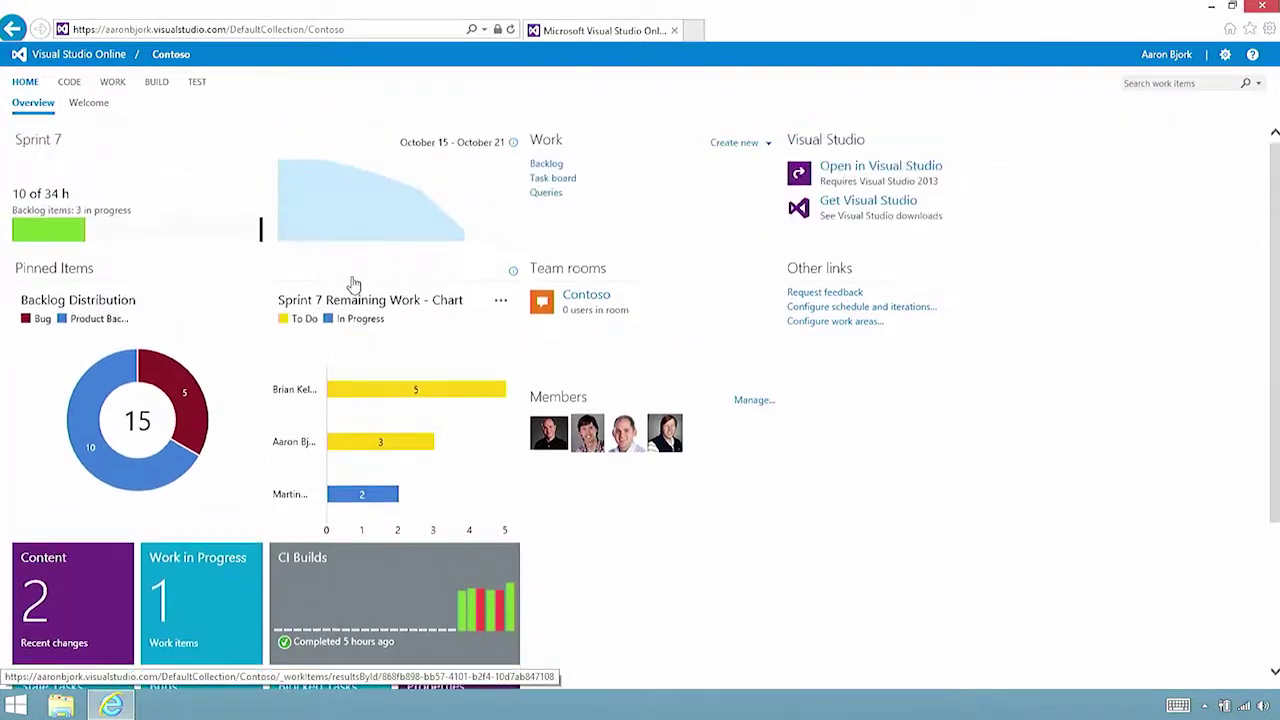